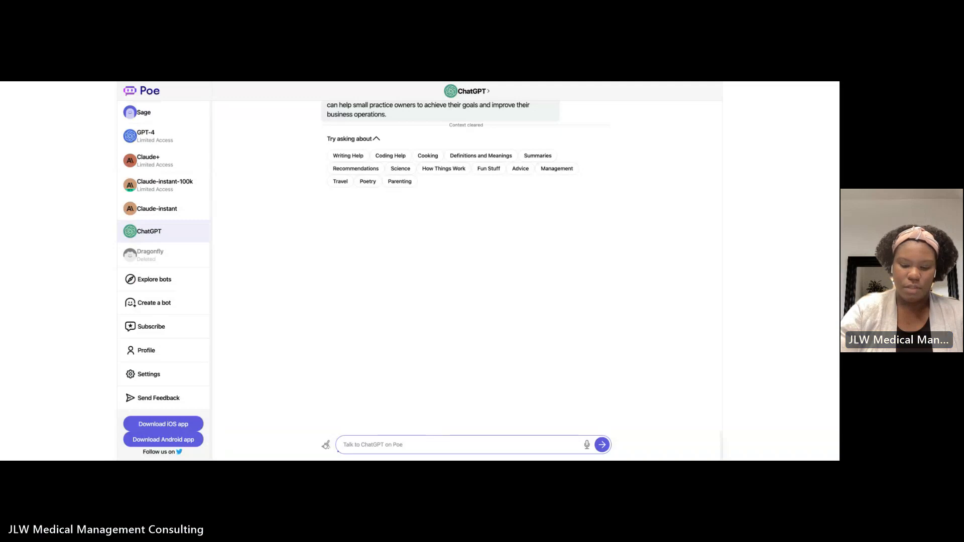
Step: Send the prompt "Can you create an outline for me to follow to train patients ages 25-35 on developing a healthy lifestyle"
type("How")
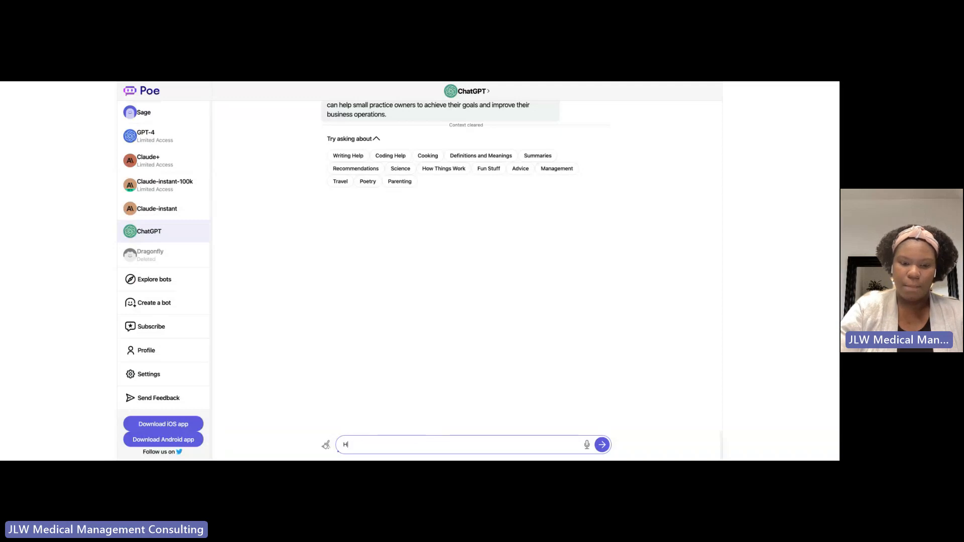
key("BackSpace")
type("Can ")
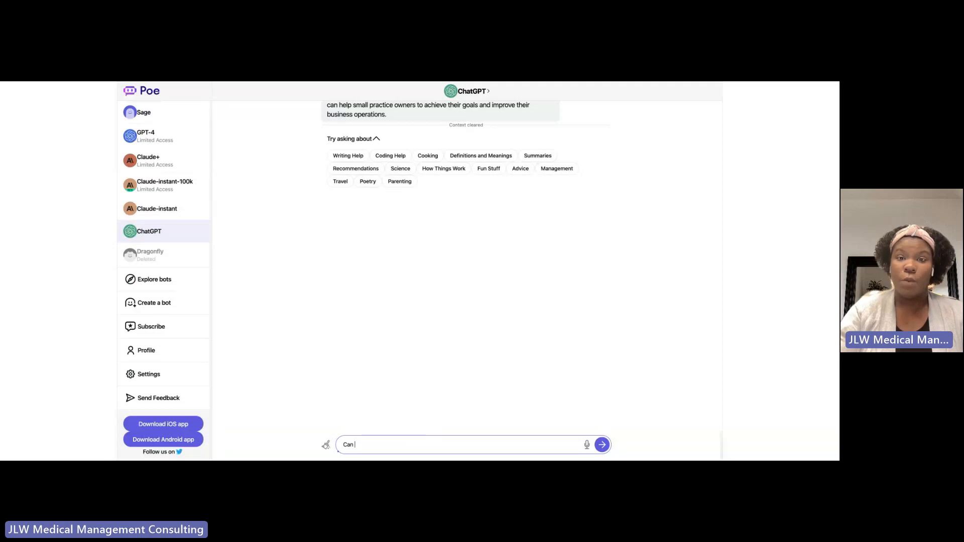
type("yo")
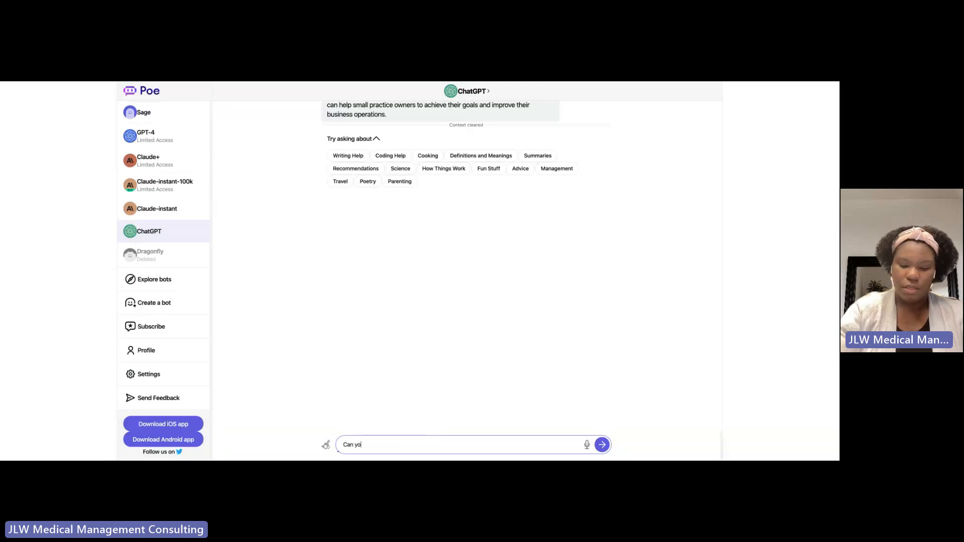
type("u cre")
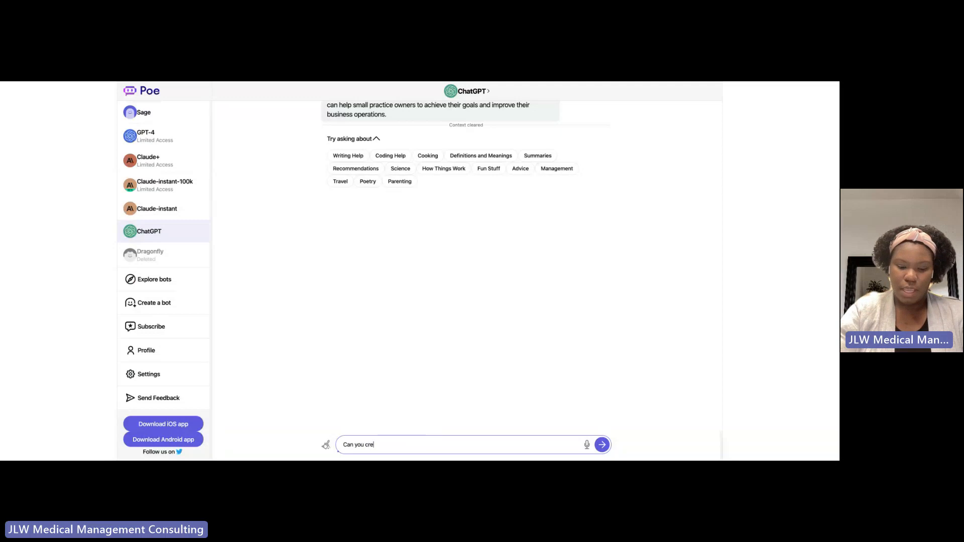
type("ate a n o")
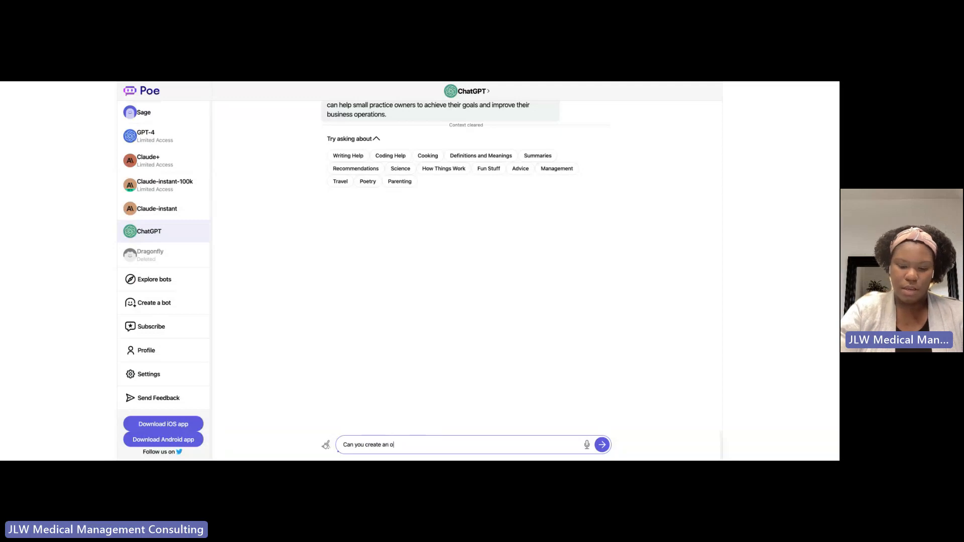
type("utline for me to follow to")
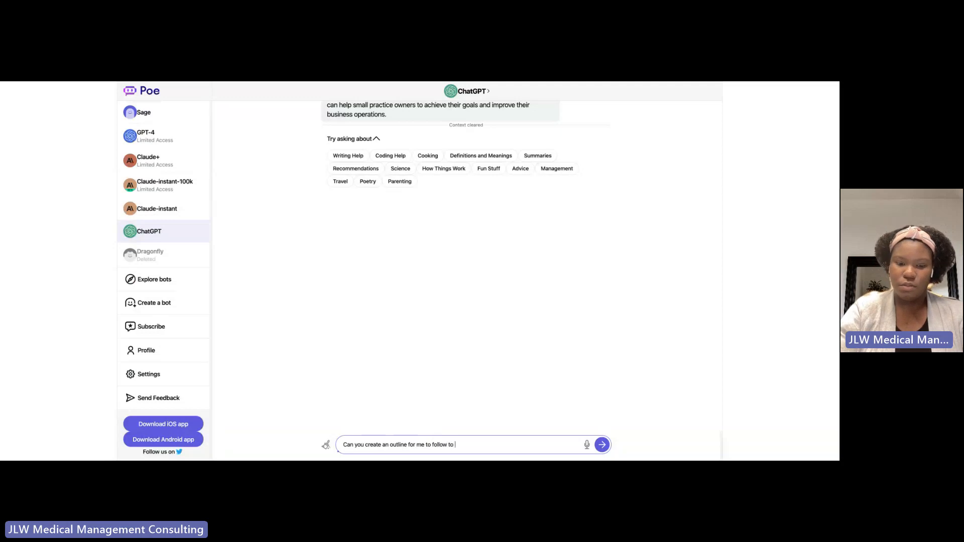
type(" train ")
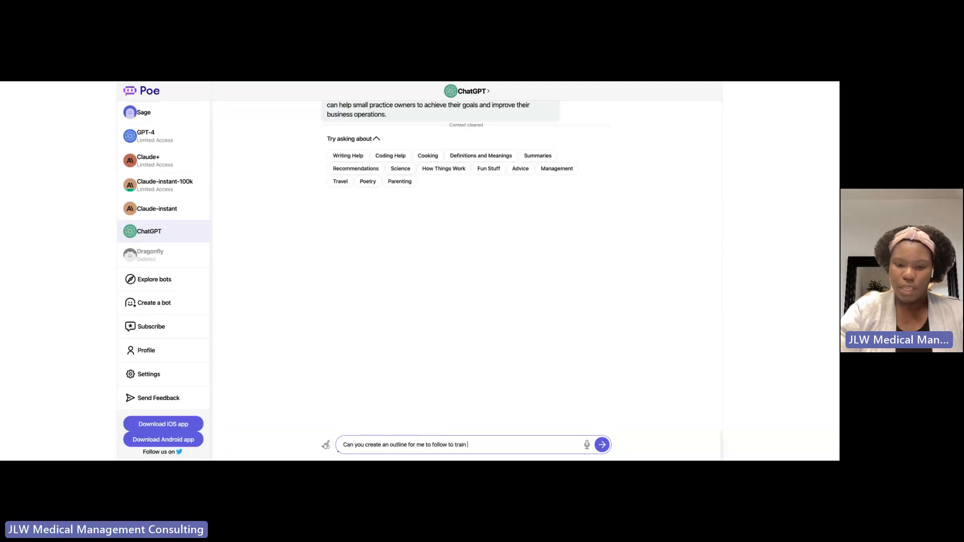
type("patients ")
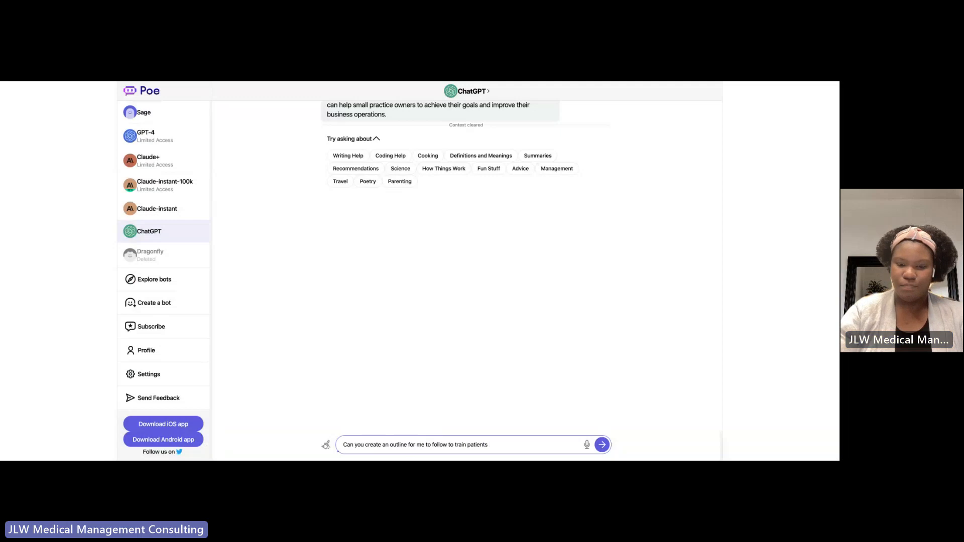
type("ages 2")
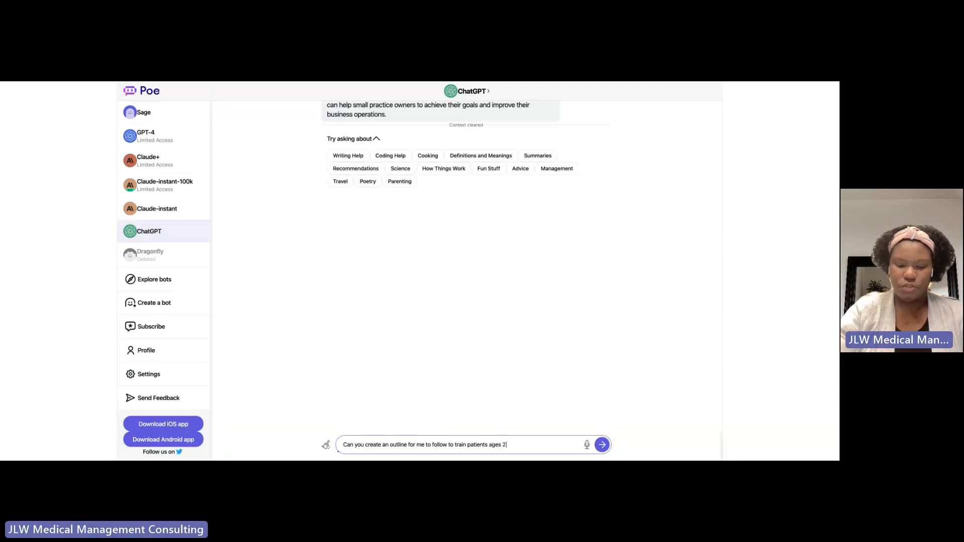
type("5-35 ")
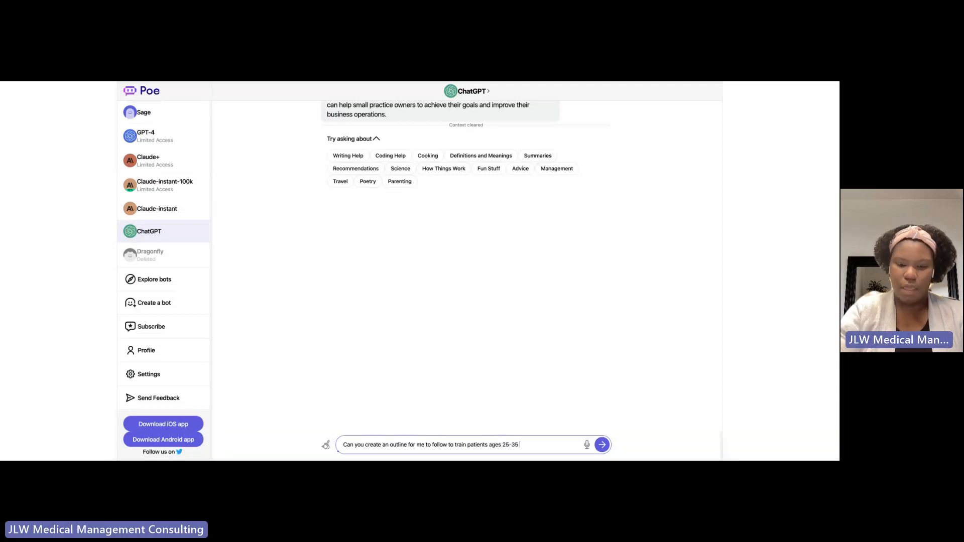
type("on d")
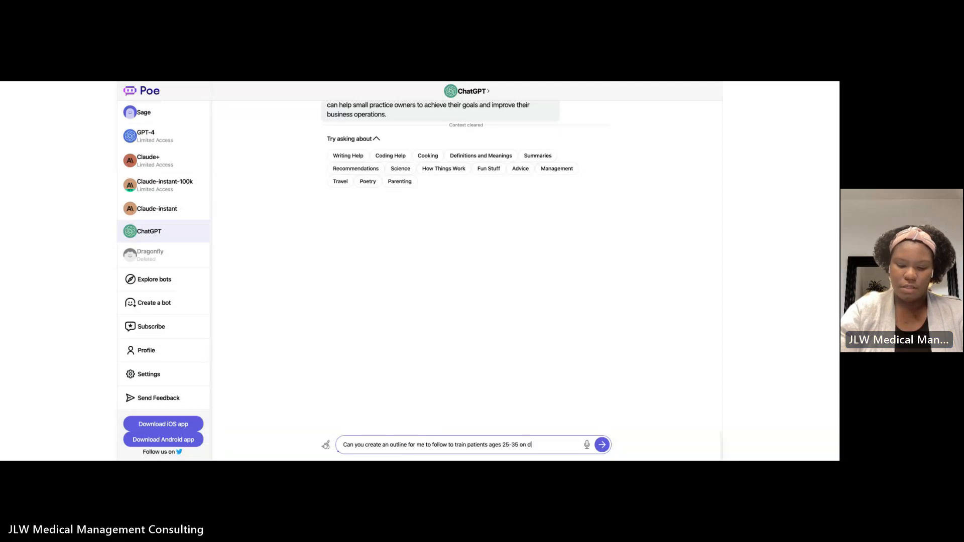
type("eveloping a he")
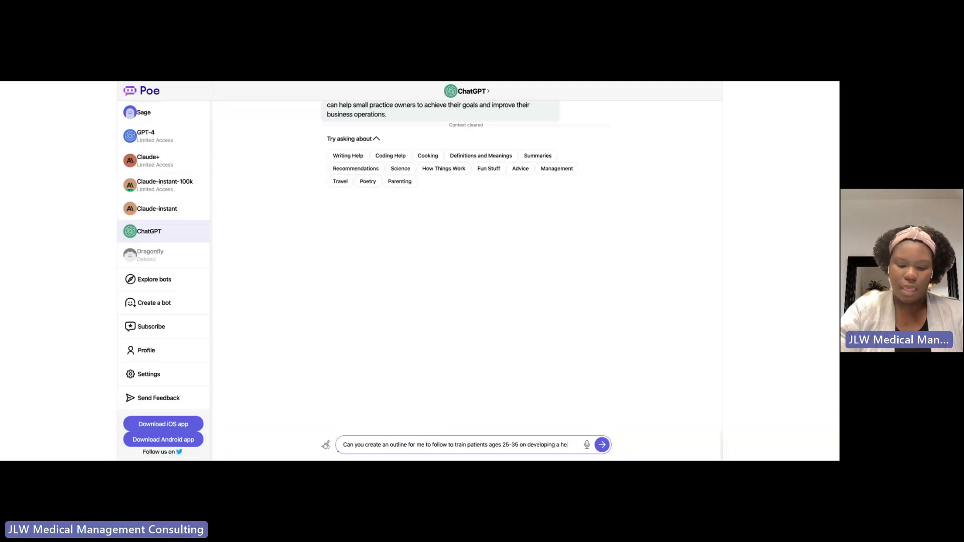
type("althy lifestyle")
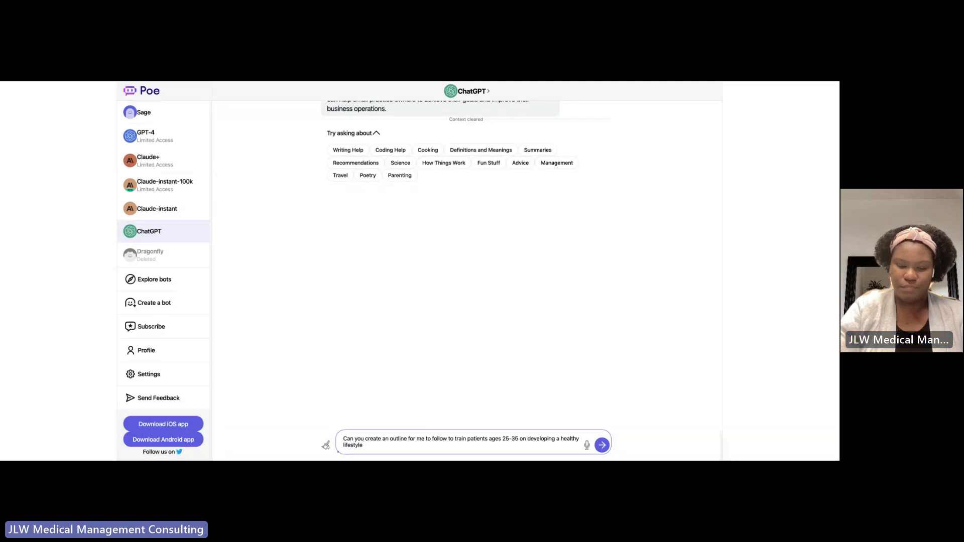
key("Return")
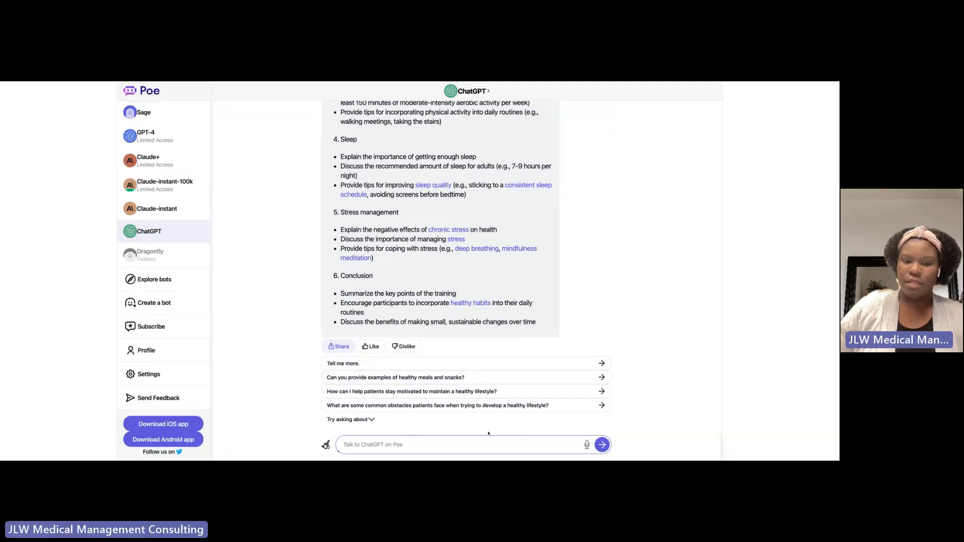
Step: Expand the suggested question topics and review the healthy-lifestyle training outline from its introduction to its conclusion
left_click(352, 419)
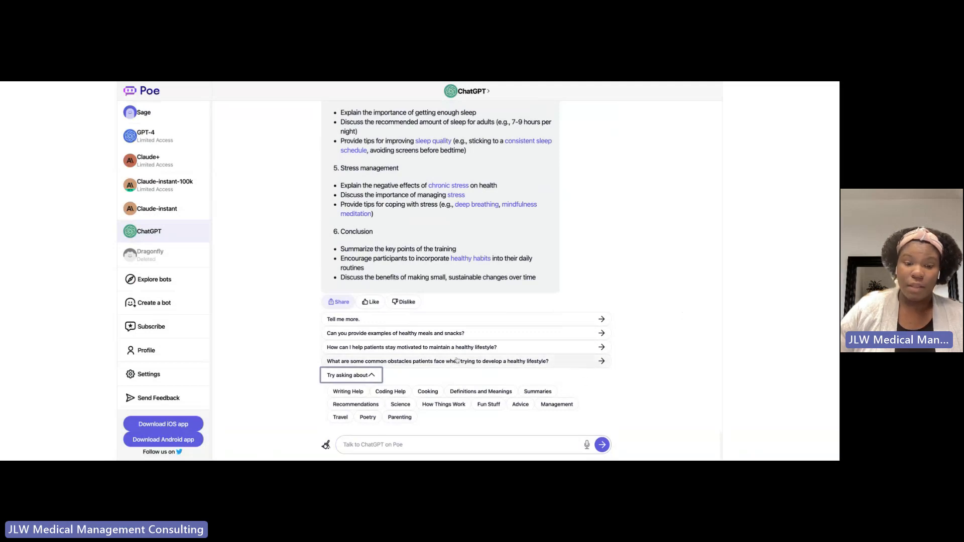
scroll(681, 276, "up", 5)
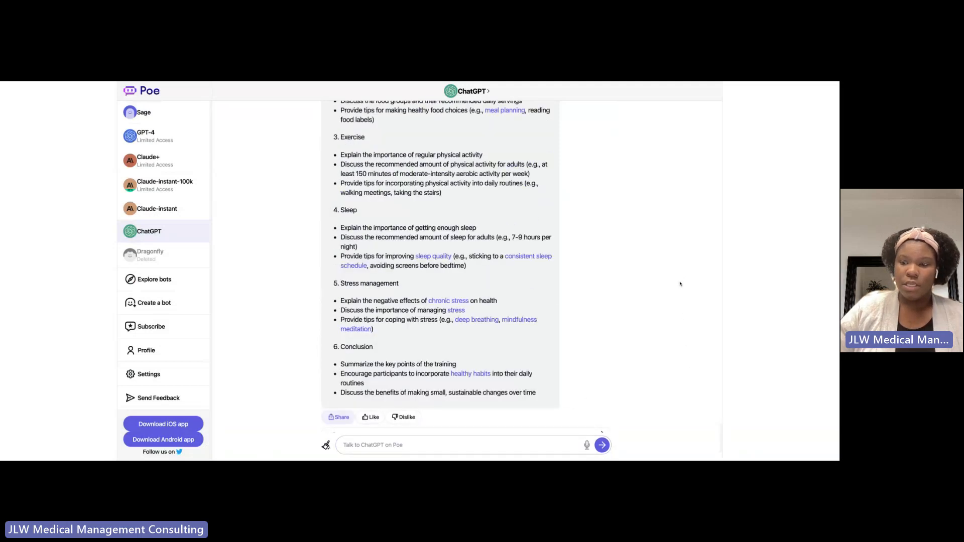
scroll(678, 293, "up", 4)
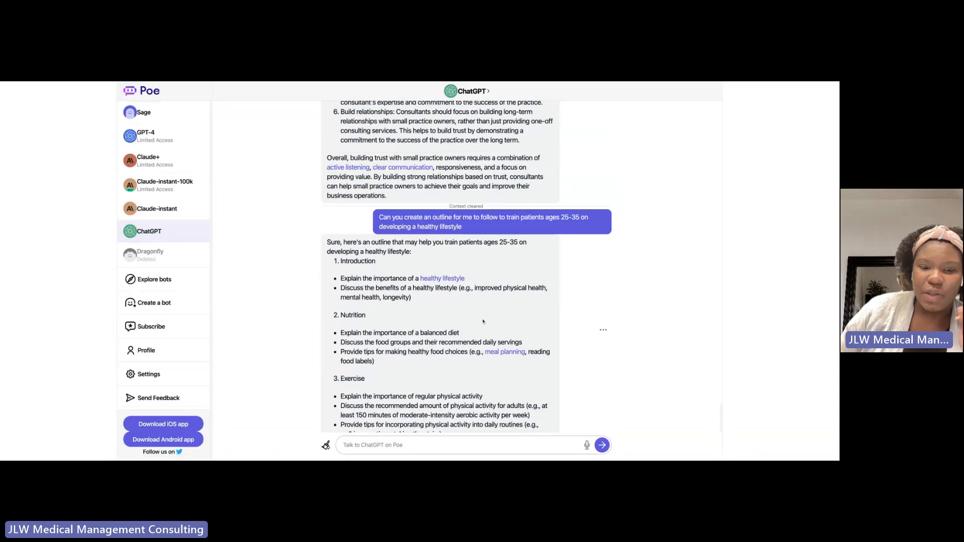
scroll(480, 329, "down", 1)
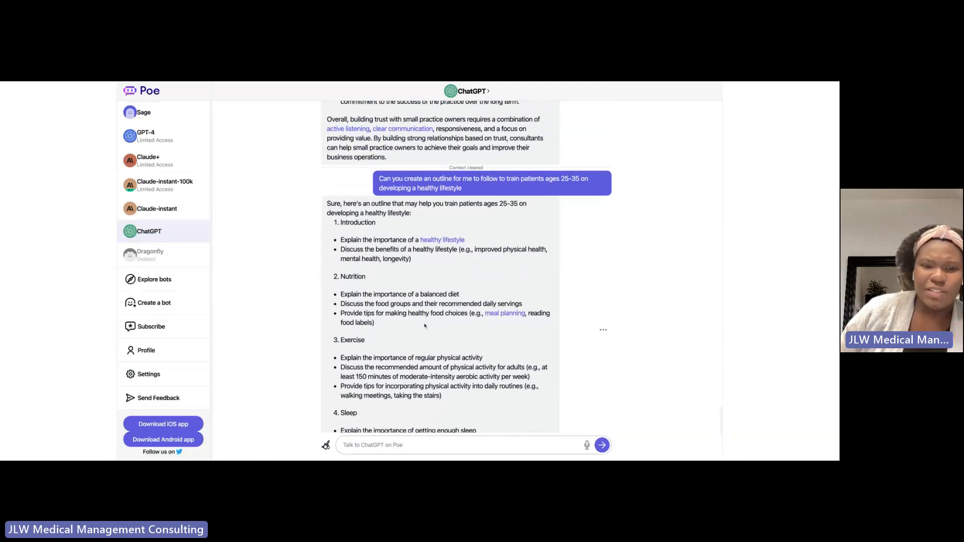
scroll(424, 326, "down", 1)
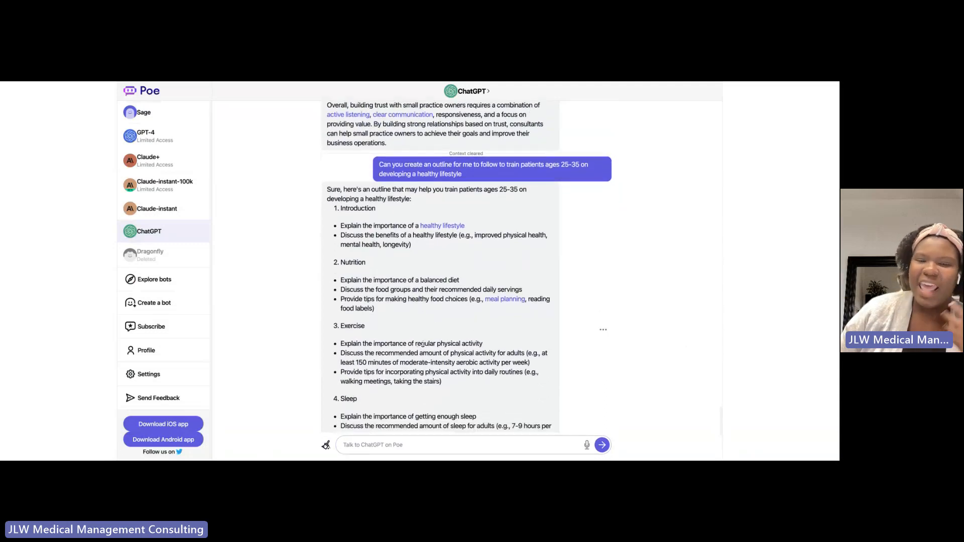
scroll(442, 344, "down", 2)
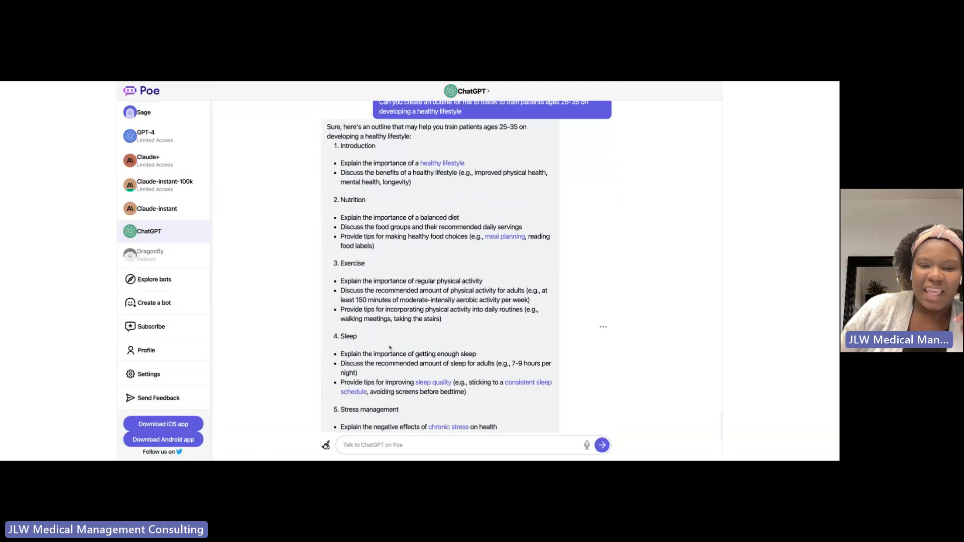
scroll(387, 349, "down", 1)
scroll(452, 327, "down", 4)
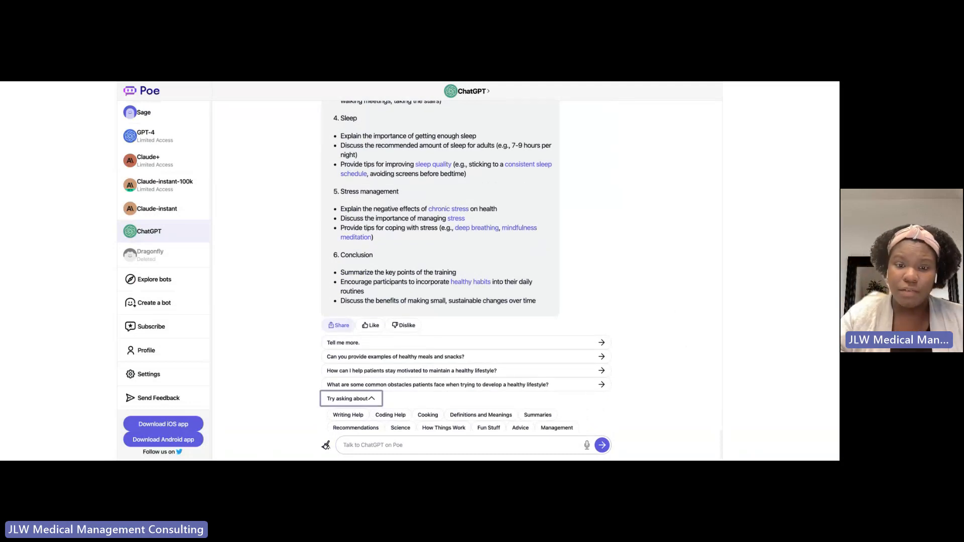
Step: Start a new chat message with the words "Hey, Can you tell"
left_click(484, 444)
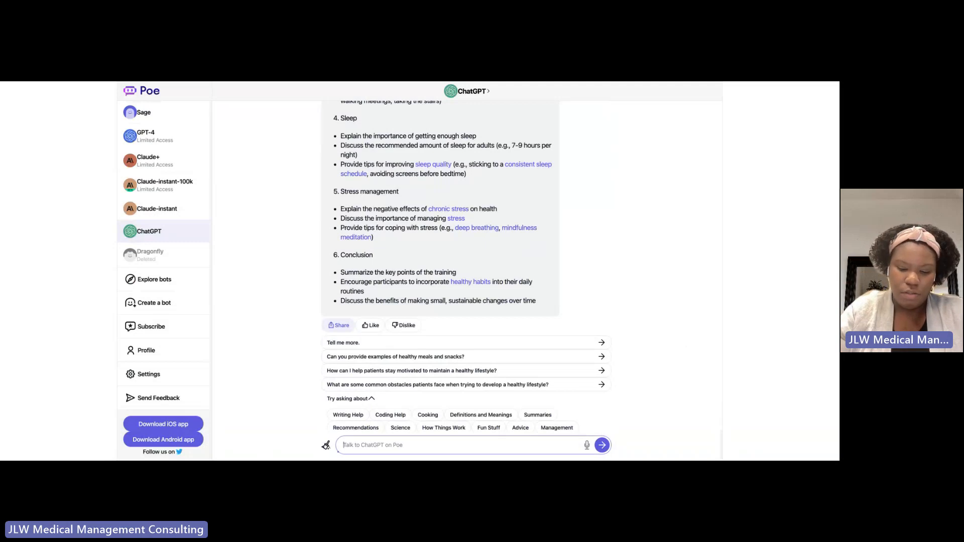
type("hey")
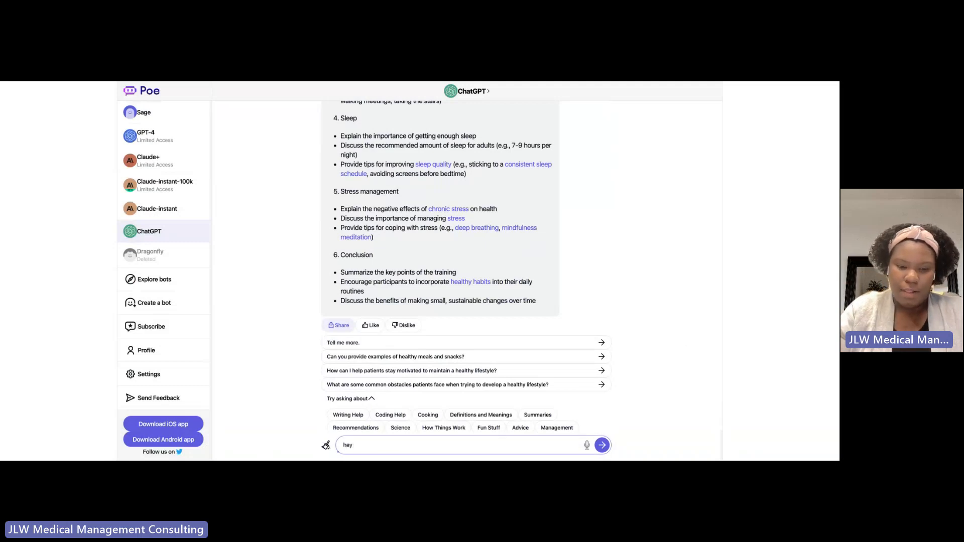
key("BackSpace")
key("BackSpace")
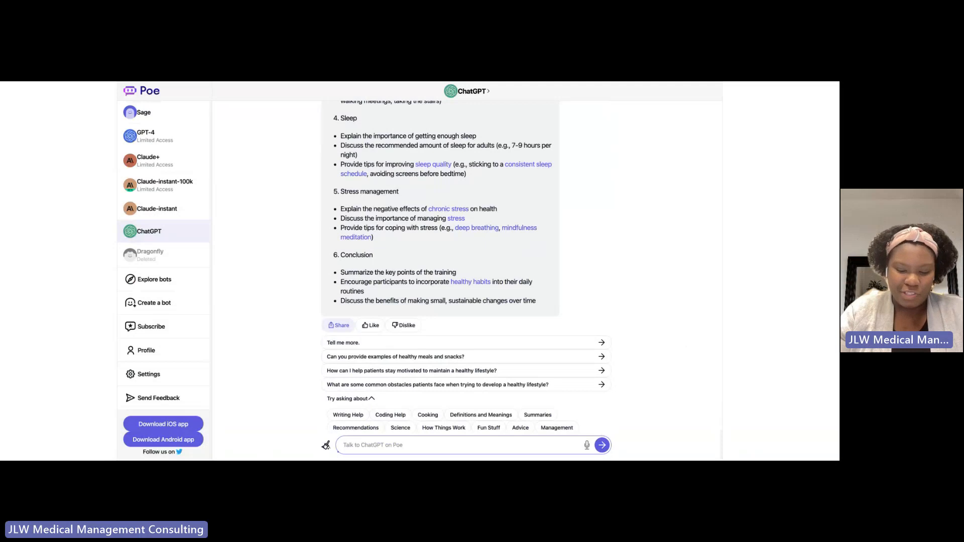
type("Hey, C")
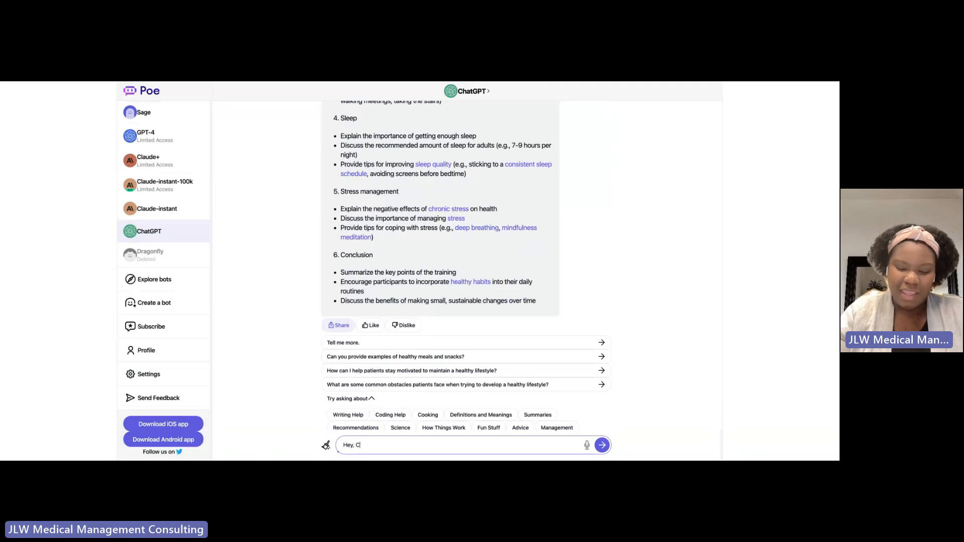
type("an you create a")
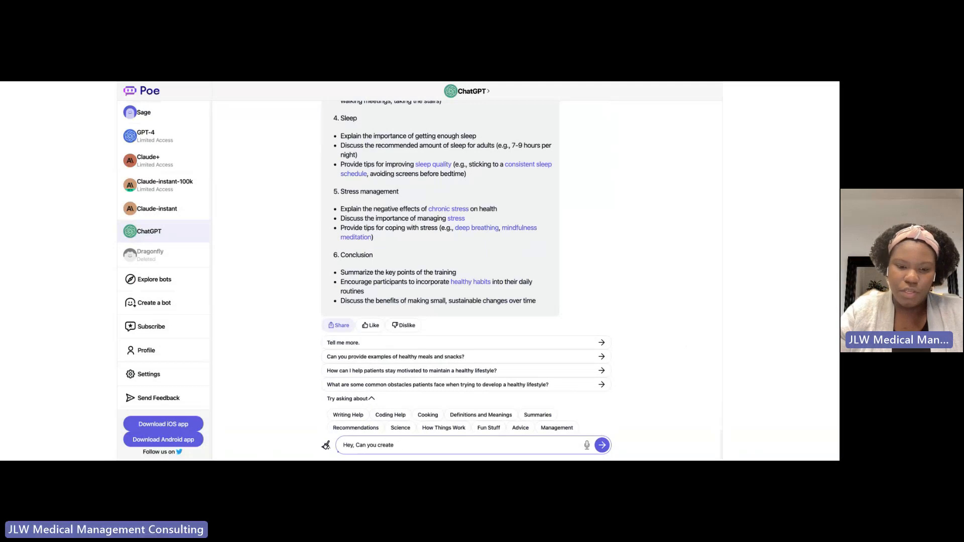
key("BackSpace")
key("BackSpace")
key("BackSpace")
key("BackSpace")
key("BackSpace")
key("BackSpace")
key("BackSpace")
key("BackSpace")
key("BackSpace")
type("tell ")
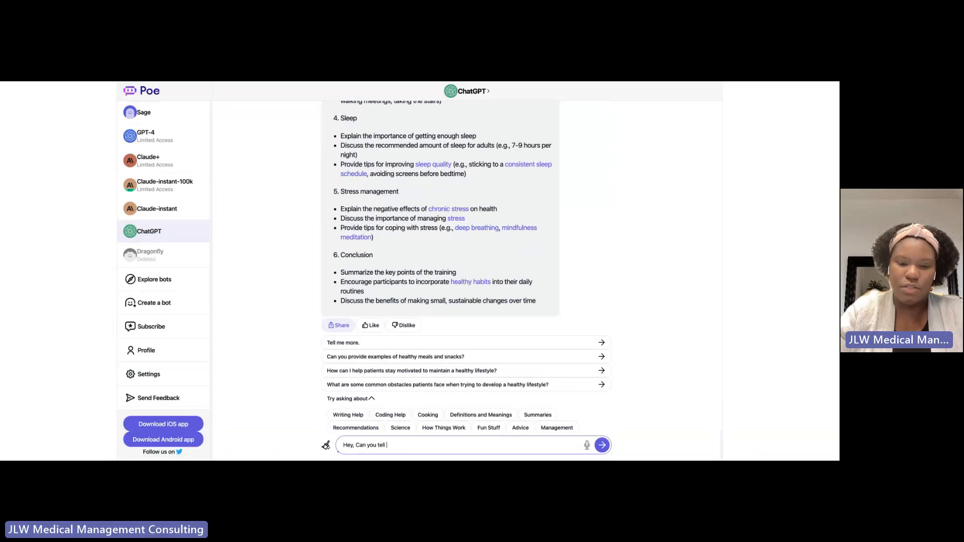
Step: Continue the draft message with "me what kind of outcomes would"
type("me what kinf og")
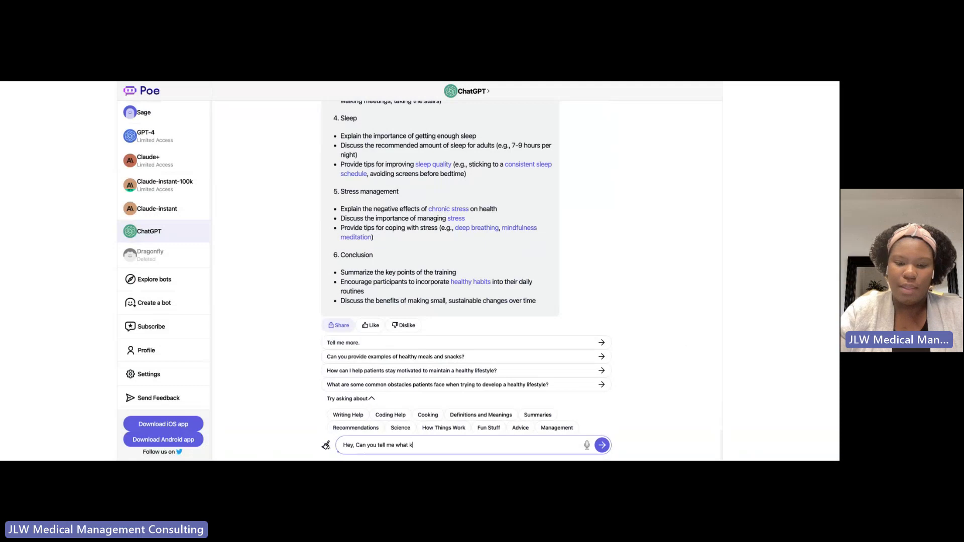
key("BackSpace")
key("BackSpace")
key("BackSpace")
key("BackSpace")
key("BackSpace")
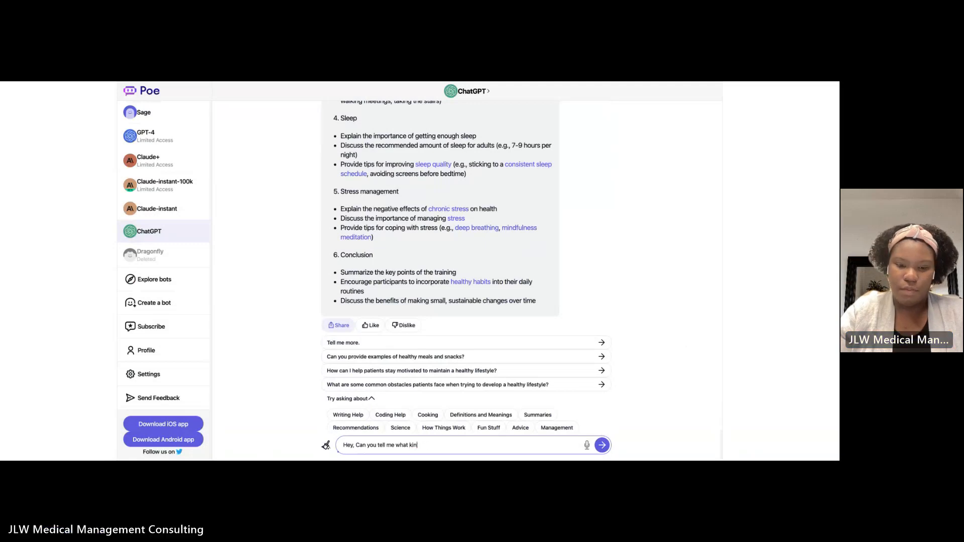
type("d of out")
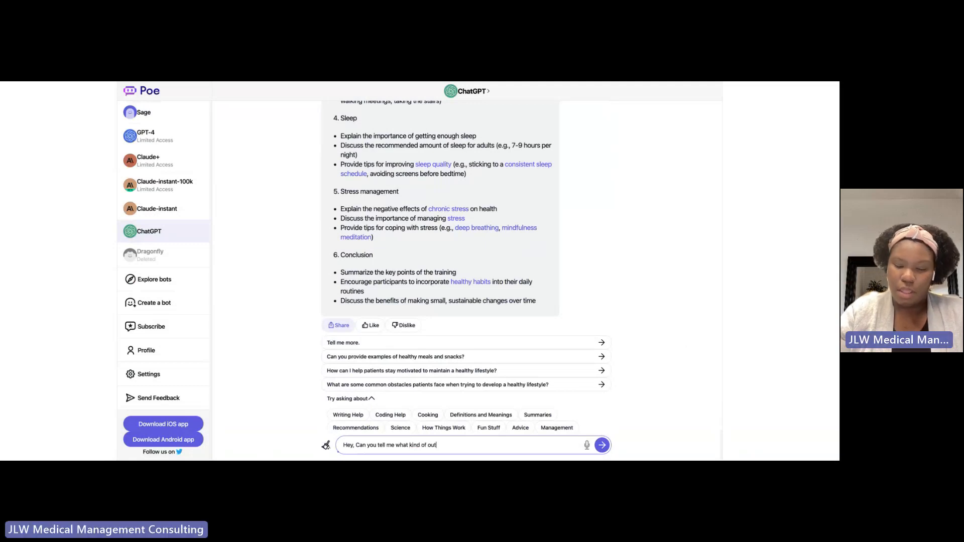
type("comes would")
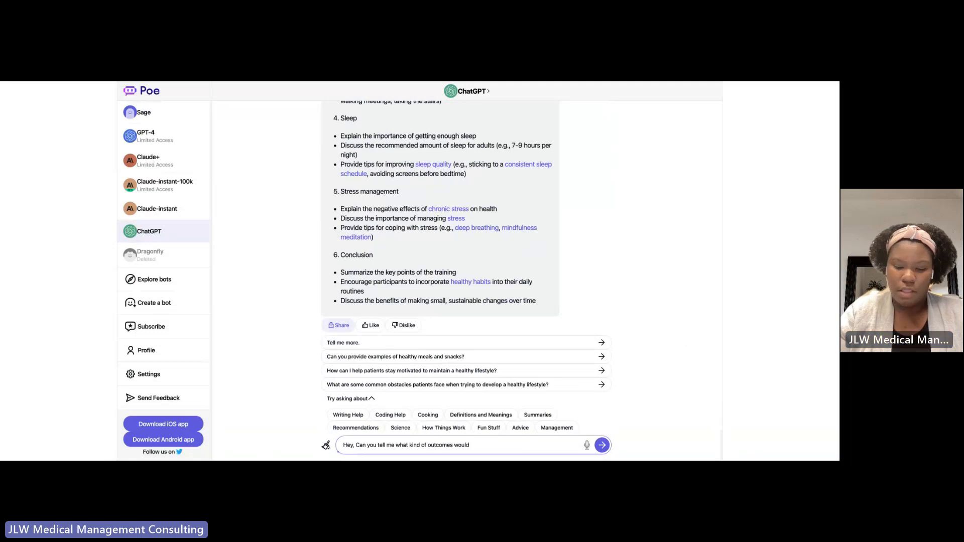
Step: Cut the draft message back to "Hey, Can you tell me what"
key("BackSpace")
key("BackSpace")
key("BackSpace")
key("BackSpace")
key("BackSpace")
key("BackSpace")
key("BackSpace")
key("BackSpace")
key("BackSpace")
key("BackSpace")
key("BackSpace")
key("BackSpace")
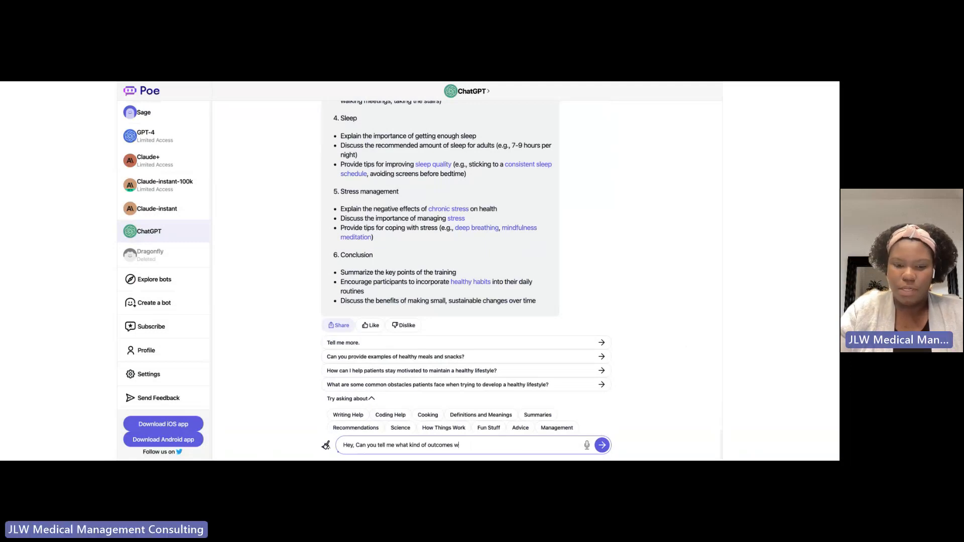
key("BackSpace")
key("BackSpace")
key("BackSpace")
key("BackSpace")
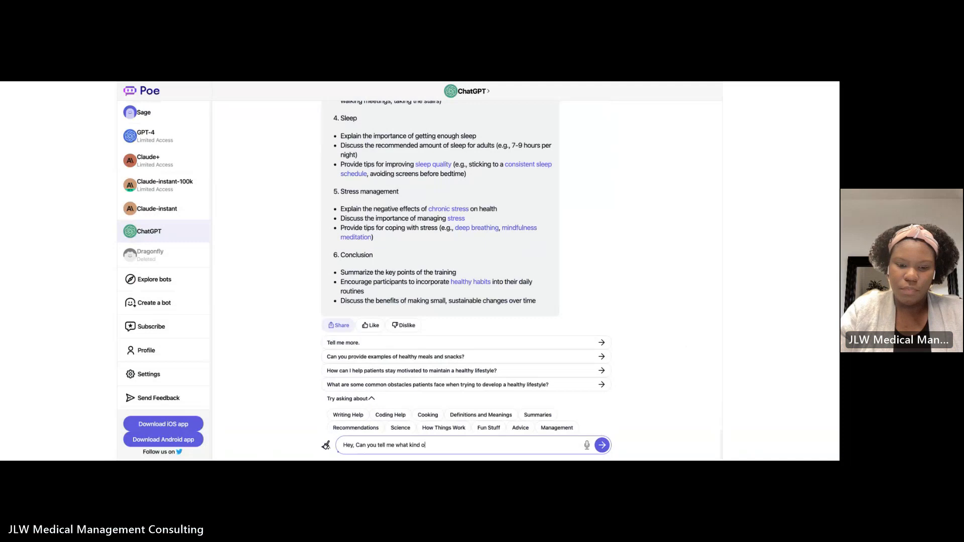
key("BackSpace")
key("BackSpace")
key("BackSpace")
key("BackSpace")
key("BackSpace")
key("BackSpace")
key("BackSpace")
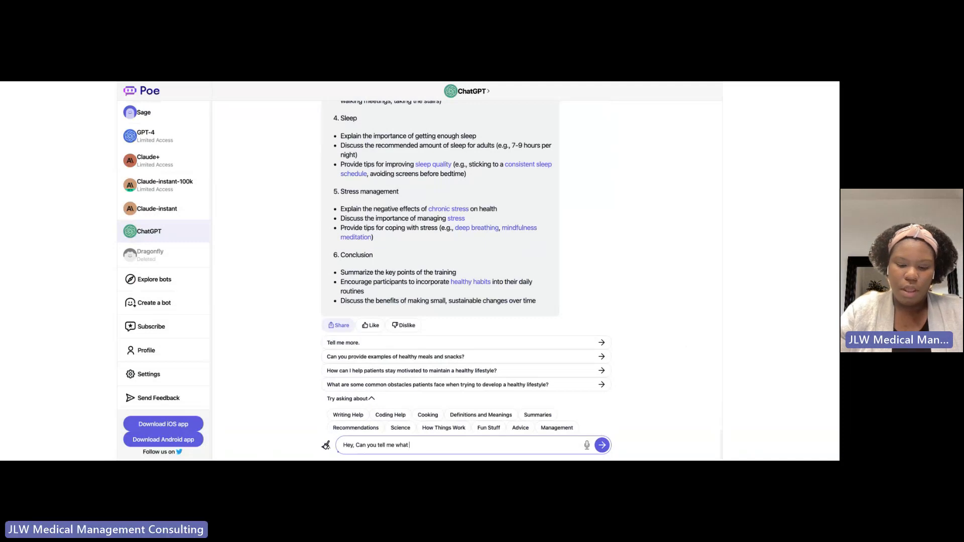
Step: Complete the draft with "are some goals my participants would aim to accomplish from this training?" and send it
type("are some tum")
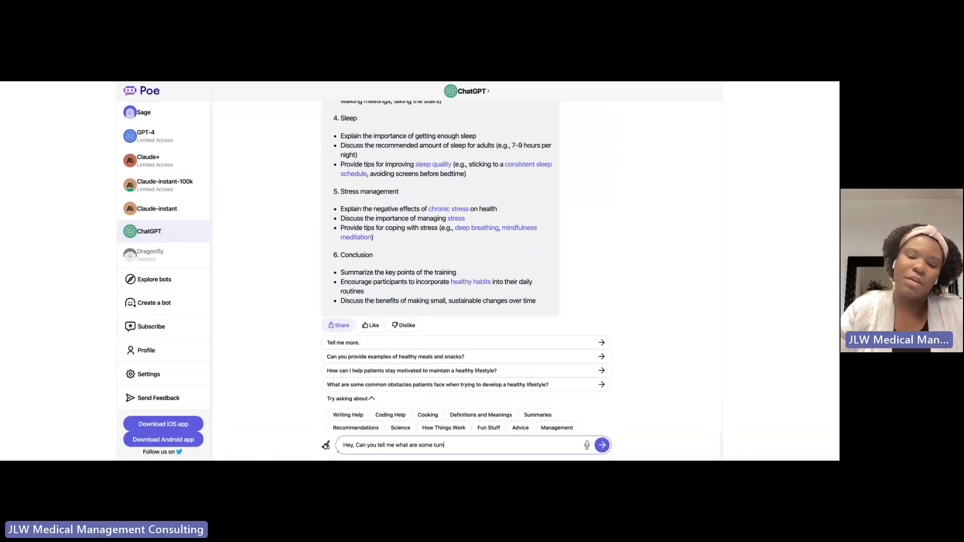
key("BackSpace")
key("BackSpace")
key("BackSpace")
type("goals my p")
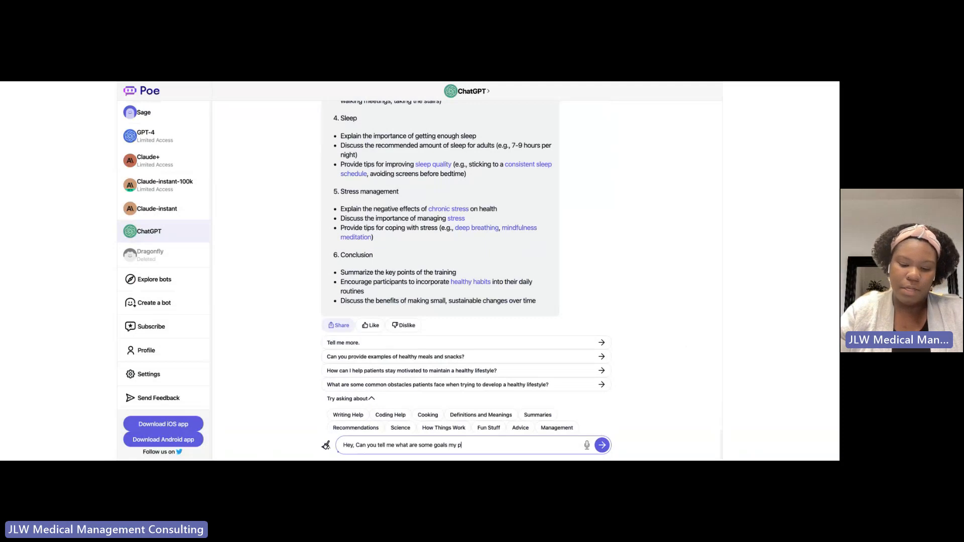
type("articipants wou")
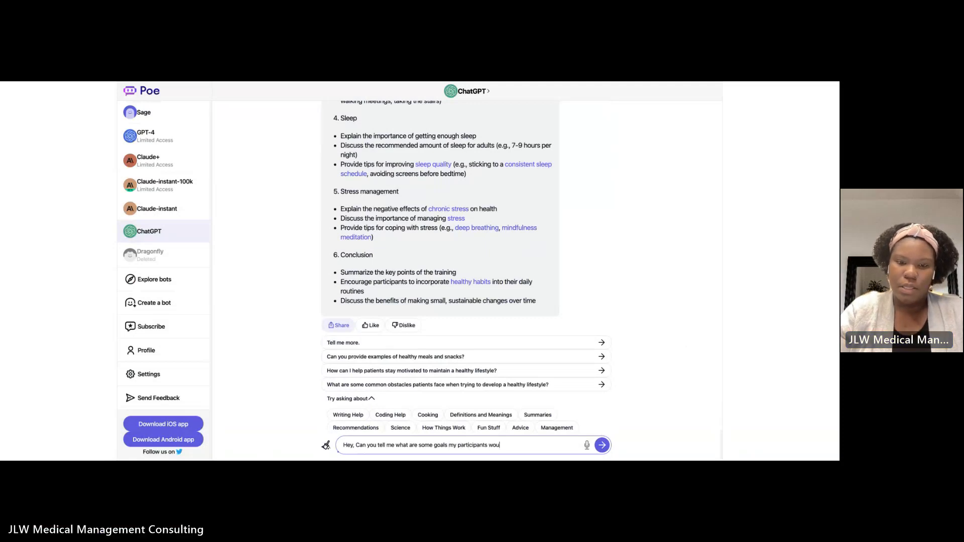
type("ld aim to acciomp")
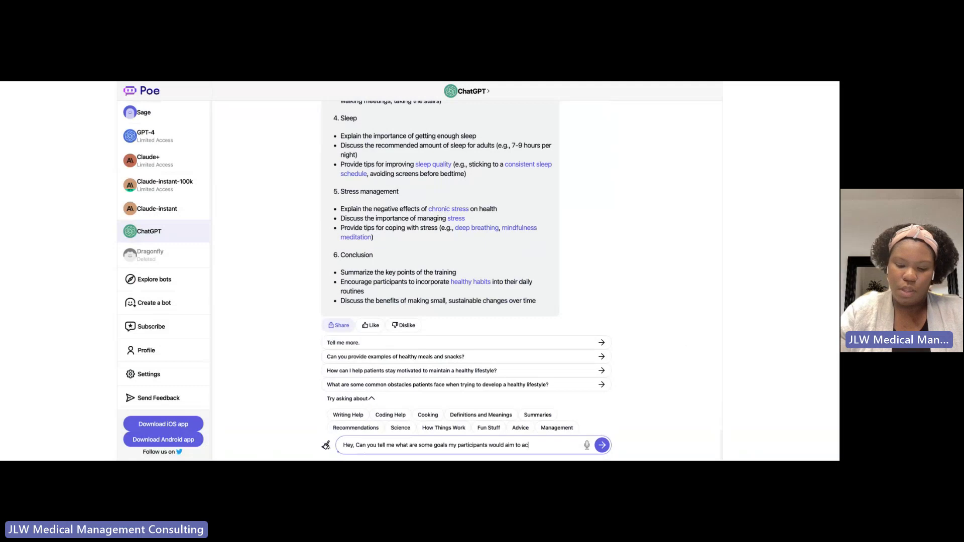
key("BackSpace")
key("BackSpace")
key("BackSpace")
key("BackSpace")
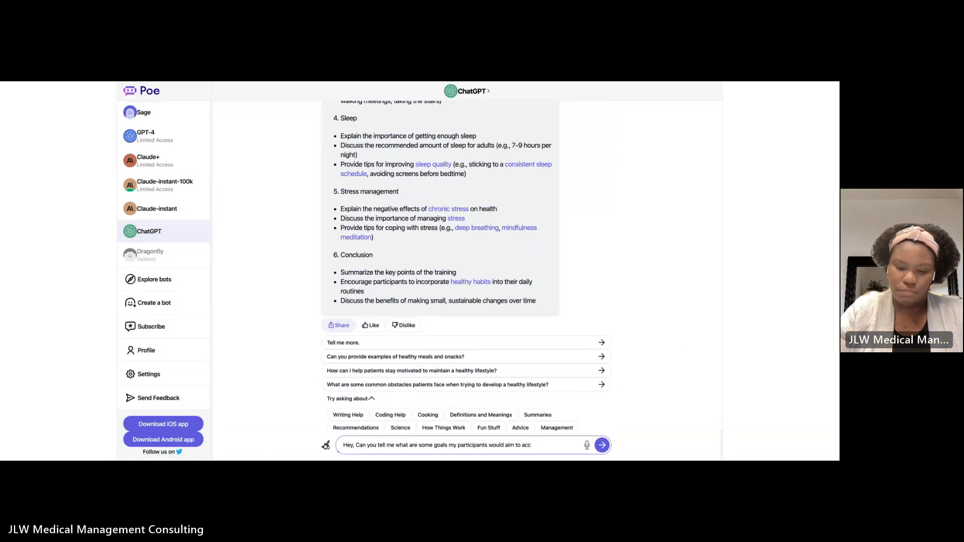
type("omplish from ")
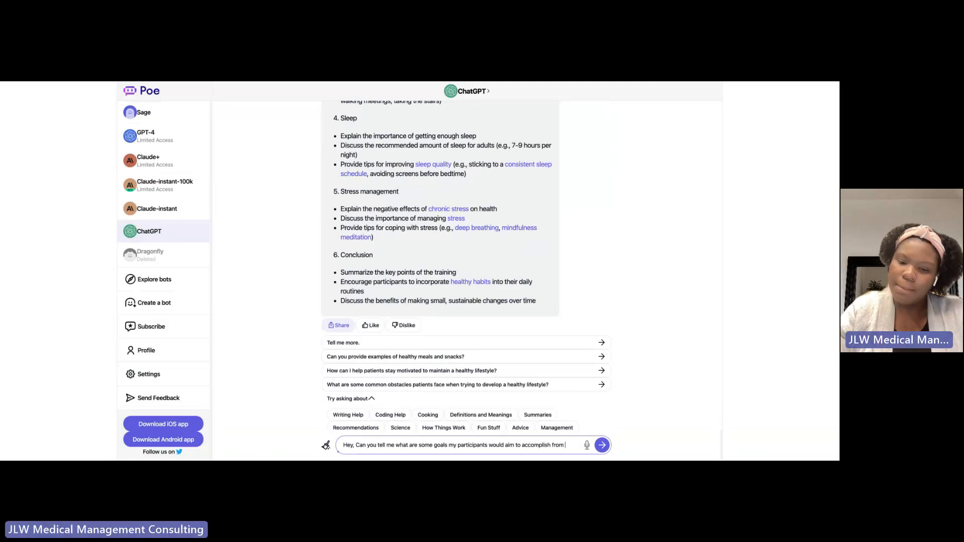
type("this training?")
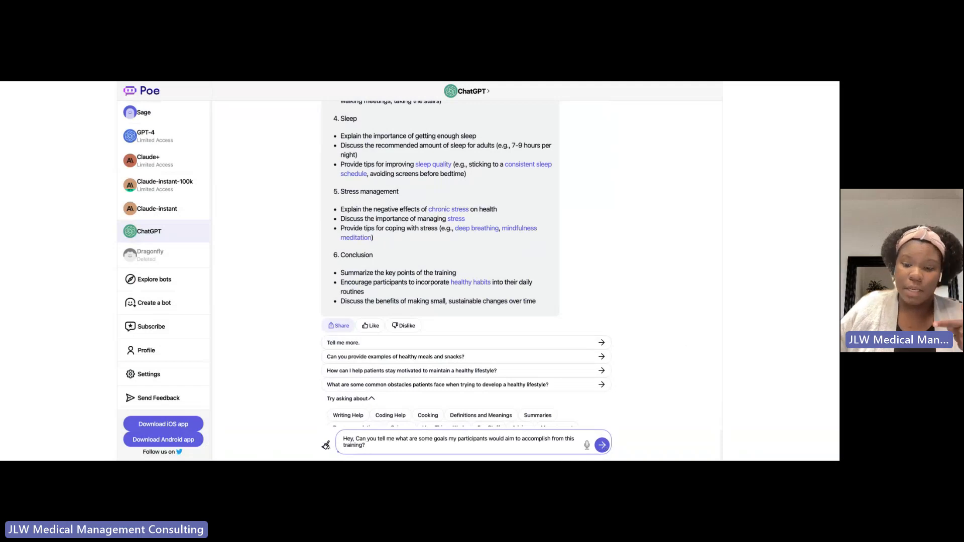
left_click(601, 445)
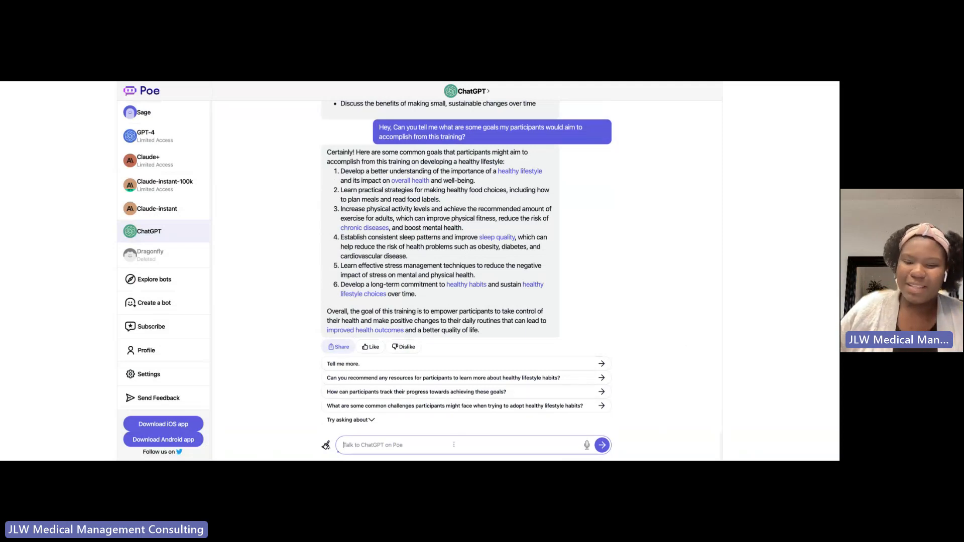
Step: Send the follow-up question "What are the outcomes of this training"
type("What are ")
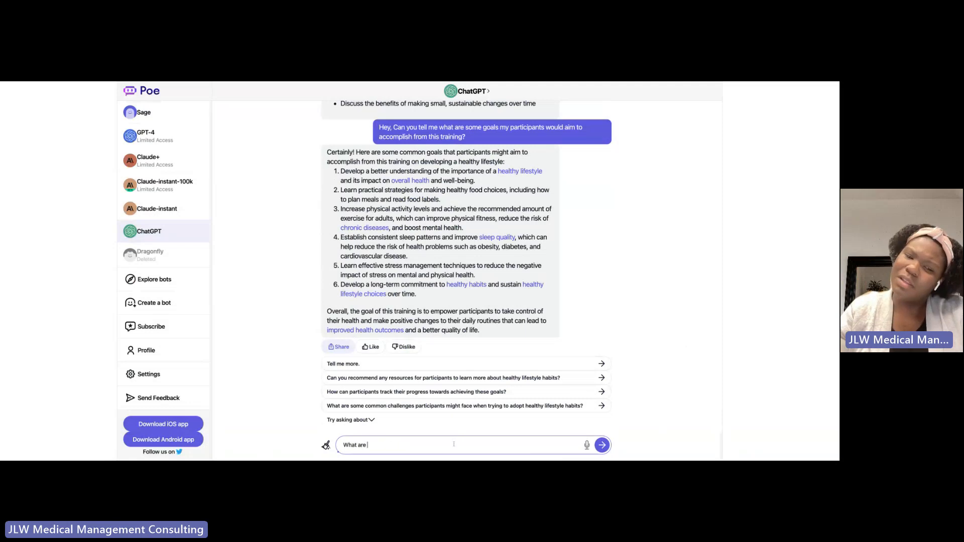
type("the outcomes of t")
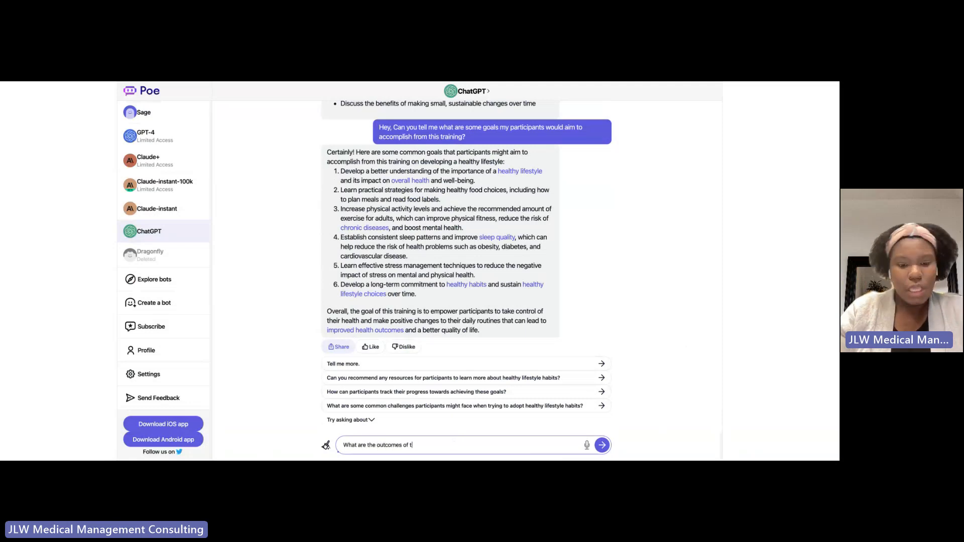
type("his training")
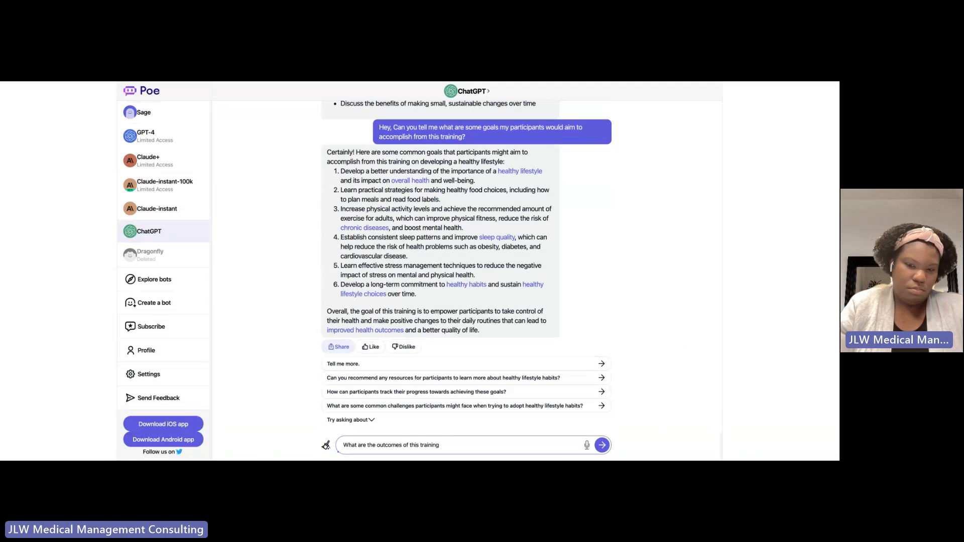
key("Return")
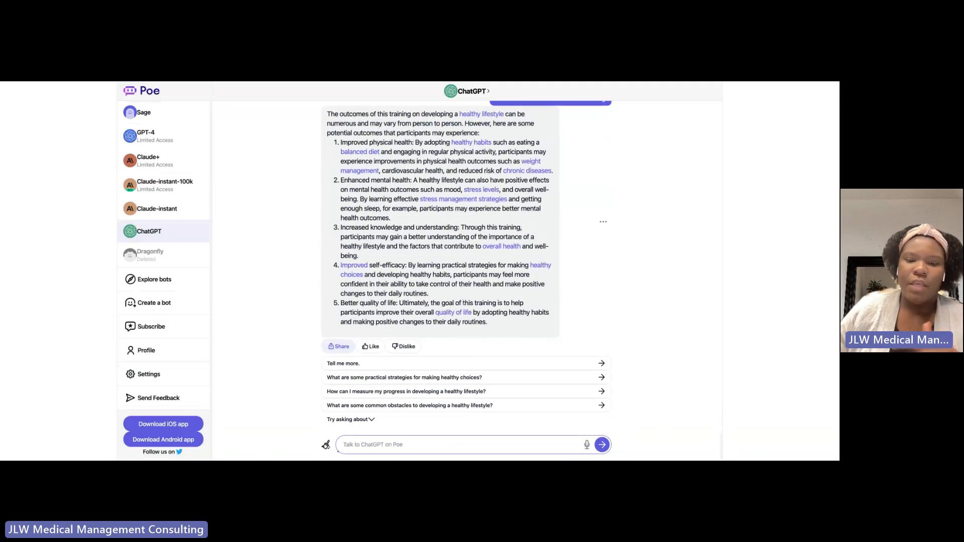
Step: Look back through the conversation, comparing the training outcomes and participant goals with the earlier healthy-lifestyle outline
scroll(485, 274, "up", 5)
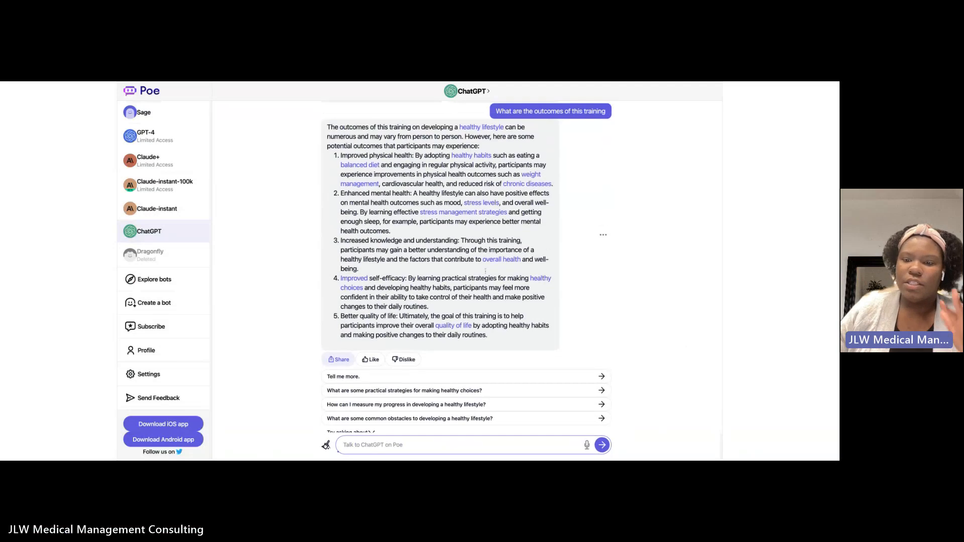
scroll(485, 272, "up", 10)
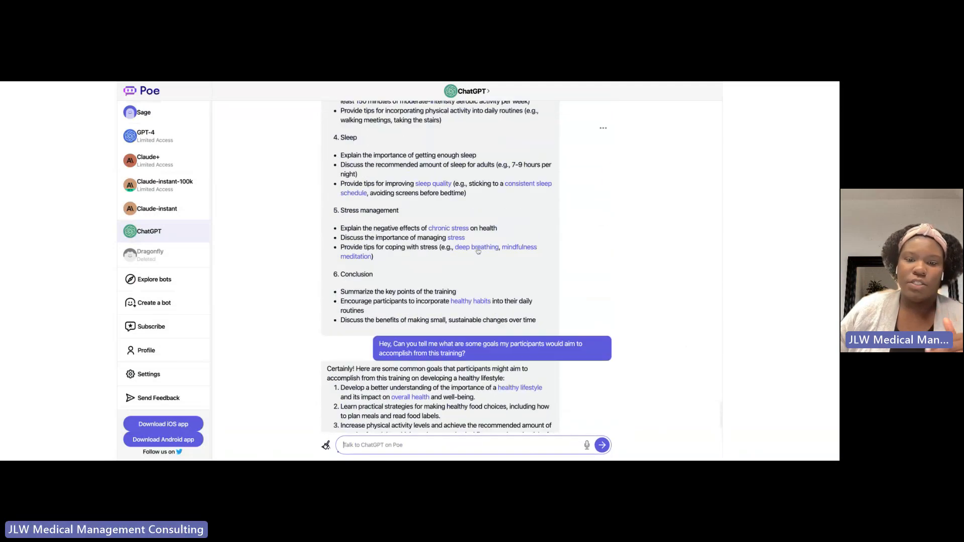
scroll(477, 256, "down", 8)
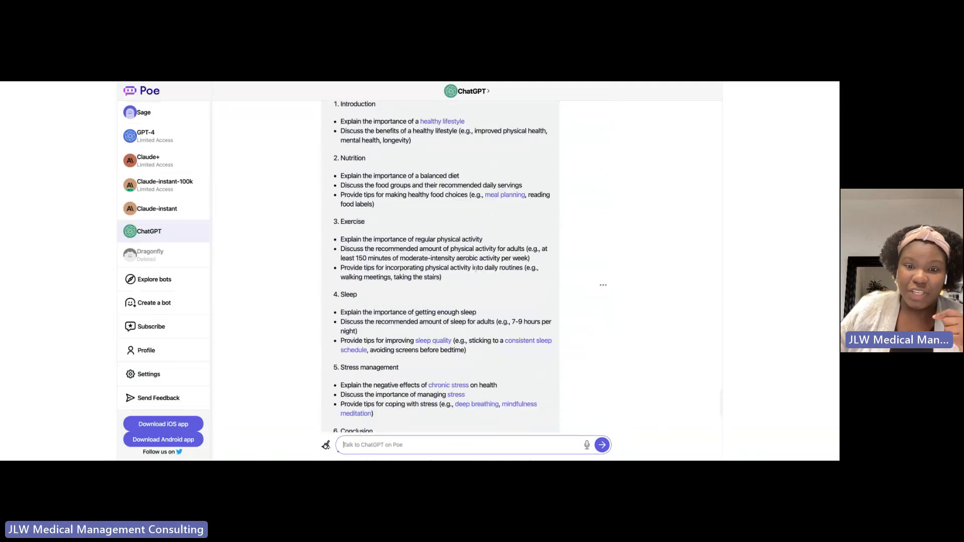
scroll(463, 284, "down", 6)
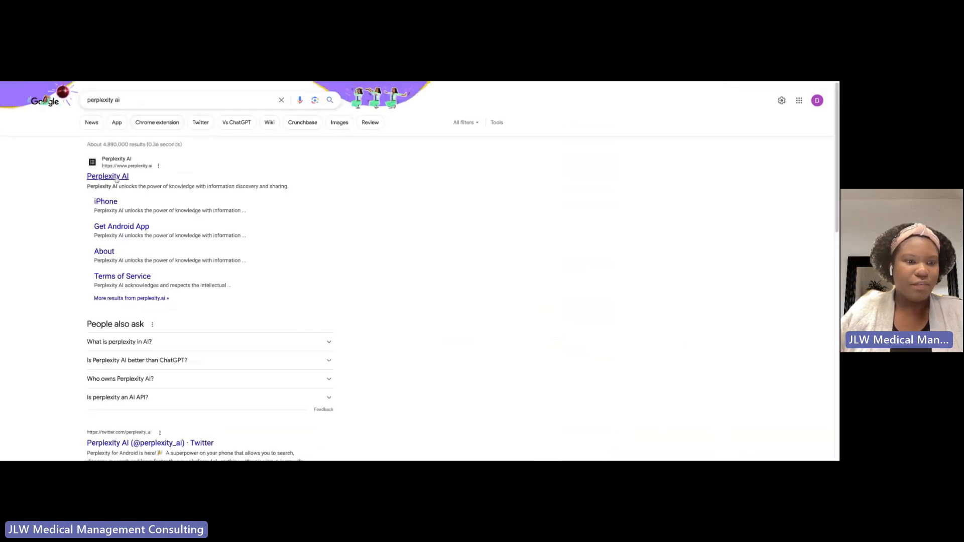
Step: Open the Perplexity AI website from the Google results and dismiss its Google sign-in prompt
left_click(115, 177)
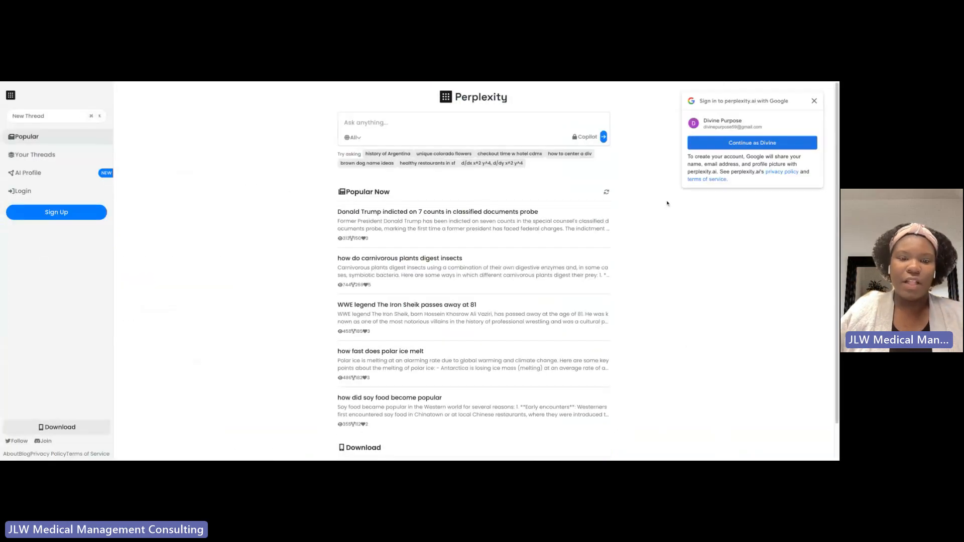
left_click(822, 101)
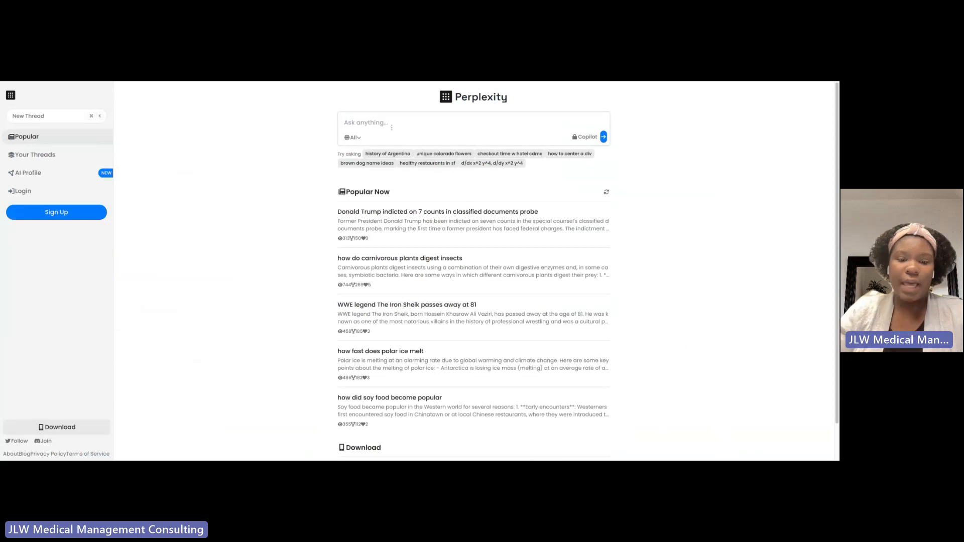
Step: Enter the question "Tell us where we can find reliable, relevant, trending resource for a healthy lifestyle?" in Perplexity
type("T")
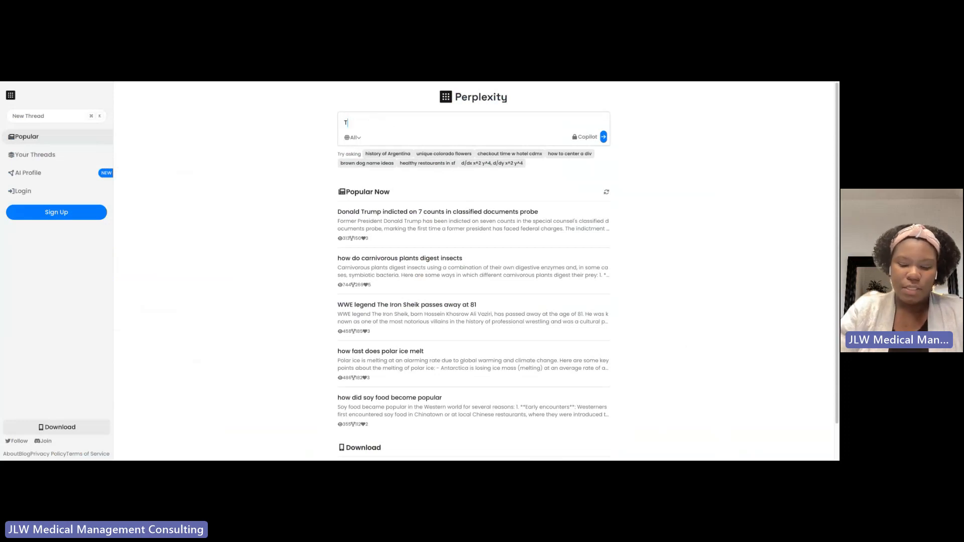
type("ell us where we can find ")
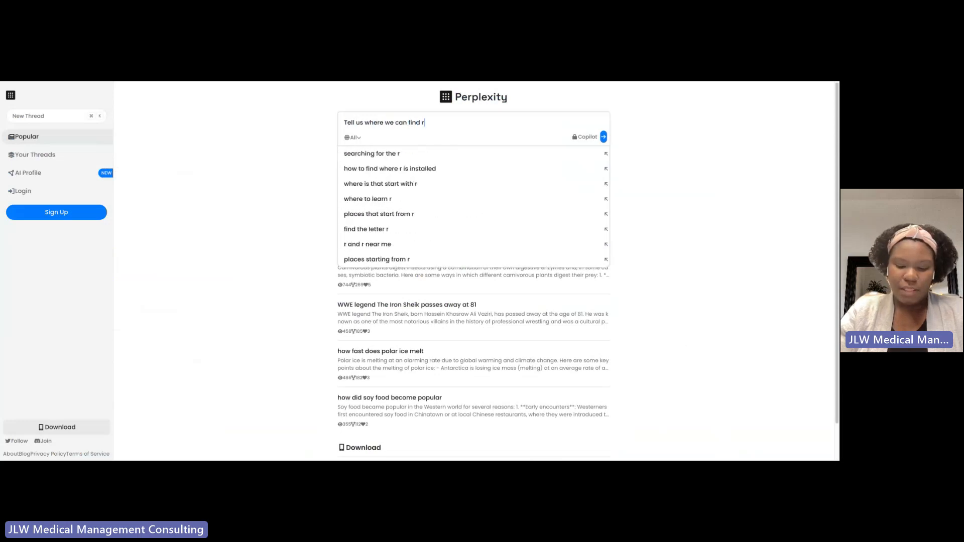
type("reliable, relevant, t")
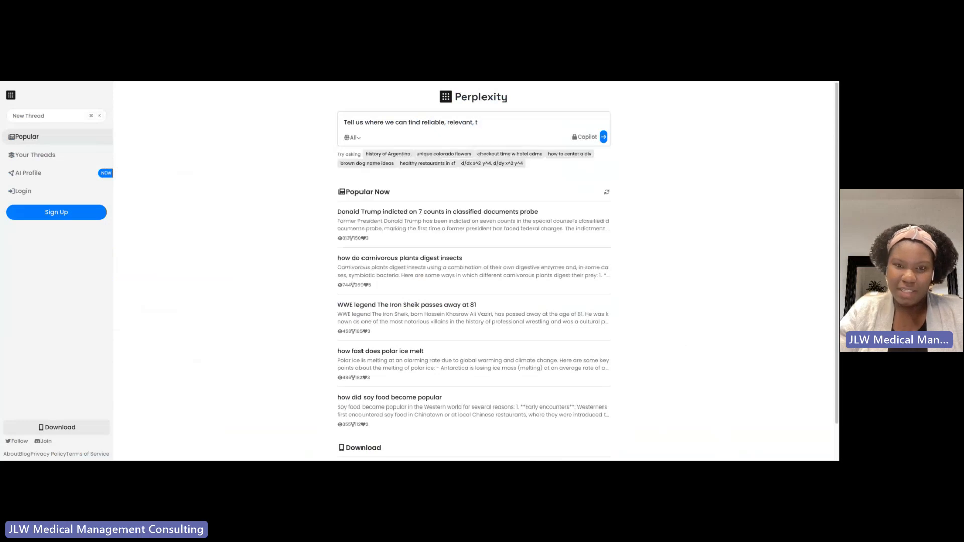
type("rending")
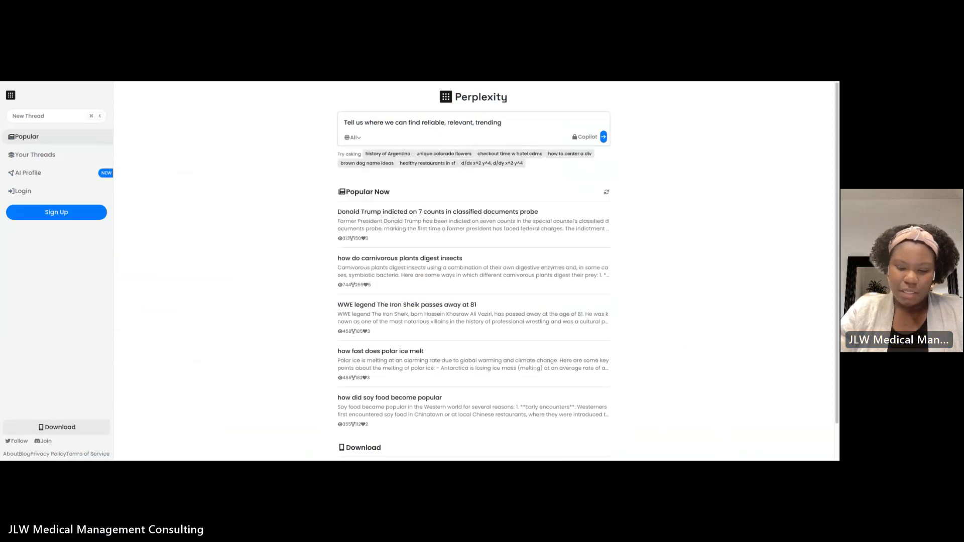
type(" r")
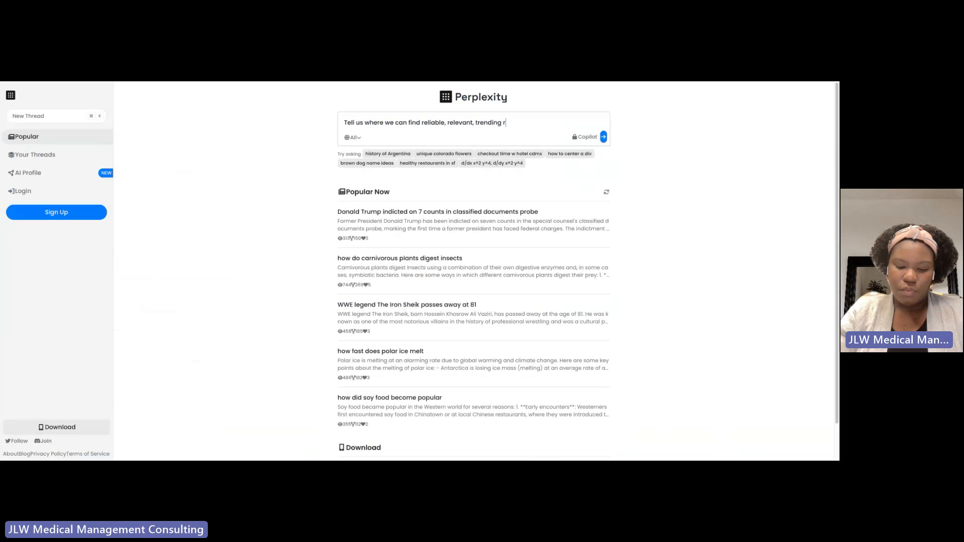
type("esource f")
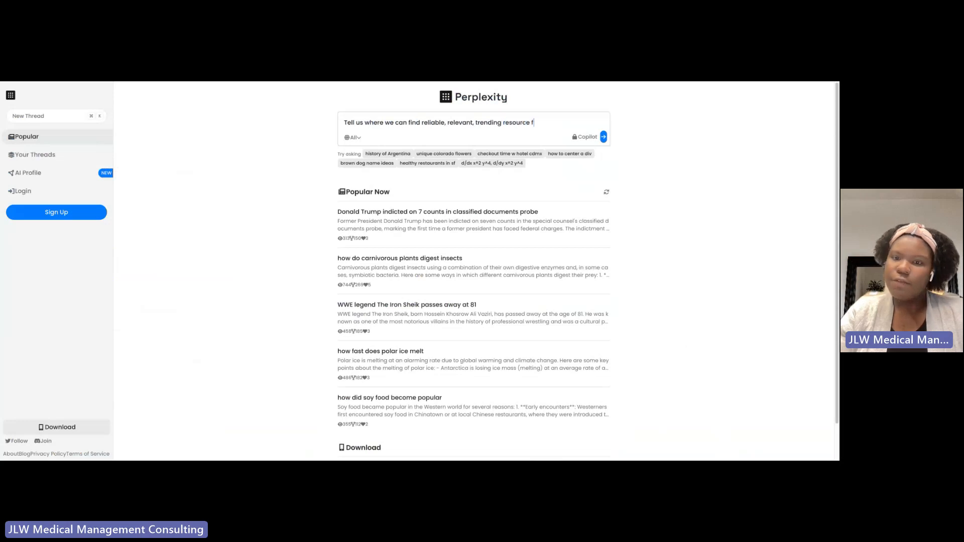
type("or a health ")
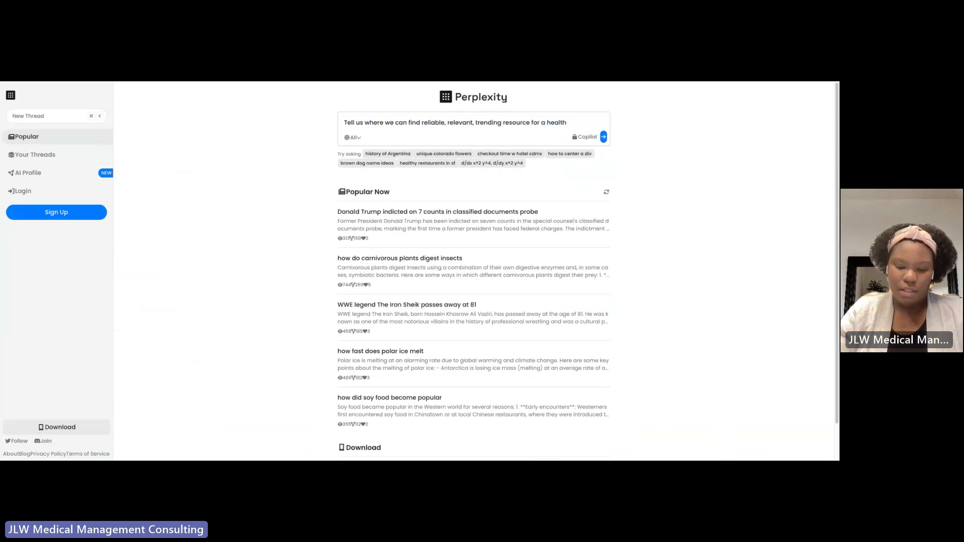
type("y lifest")
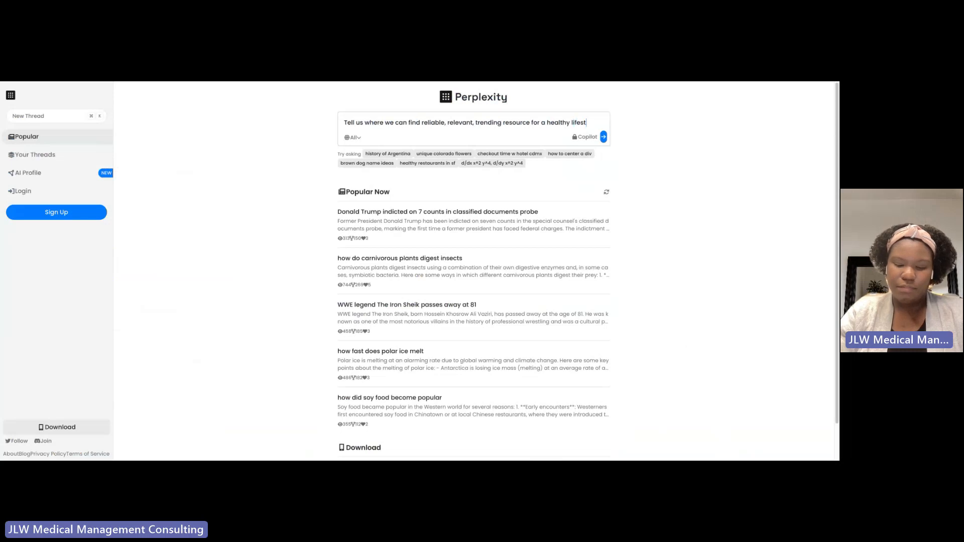
type("yle?")
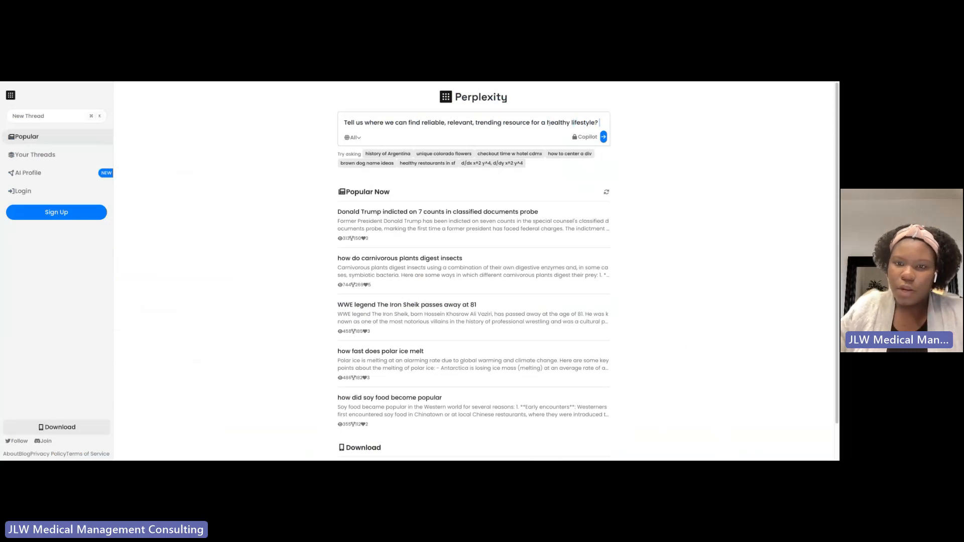
Step: Insert "creating" before "a healthy lifestyle" in the question and submit it
left_click(543, 123)
type("creating")
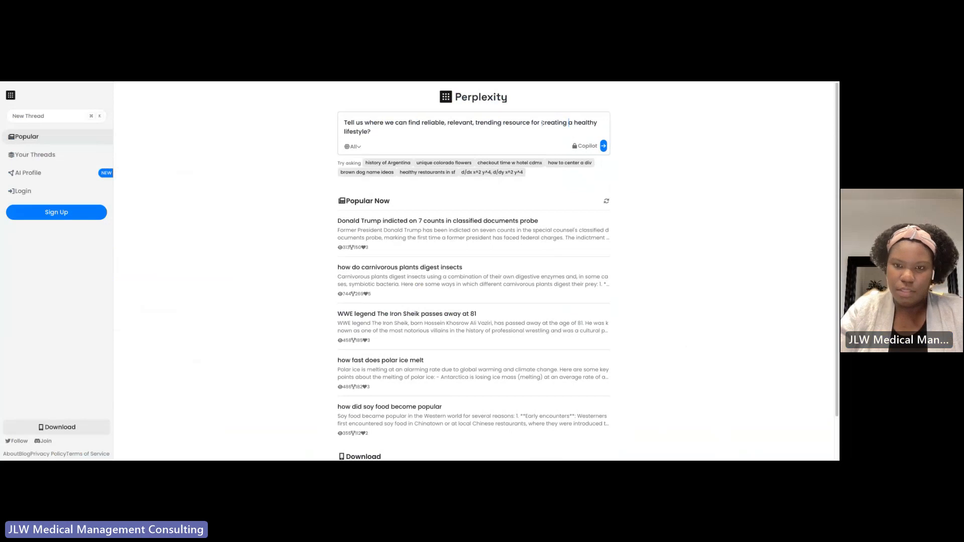
key("Return")
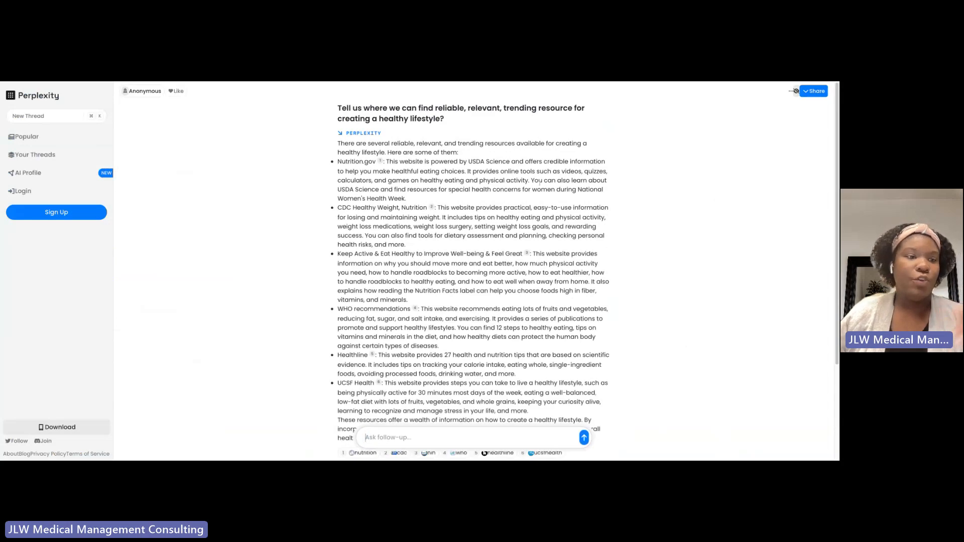
Step: Highlight the resource names Nutrition.gov, CDC Healthy Weight, Nutrition, and Keep Active & Eat Healthy in turn while reading the answer
left_click_drag(338, 161, 376, 162)
left_click(339, 161)
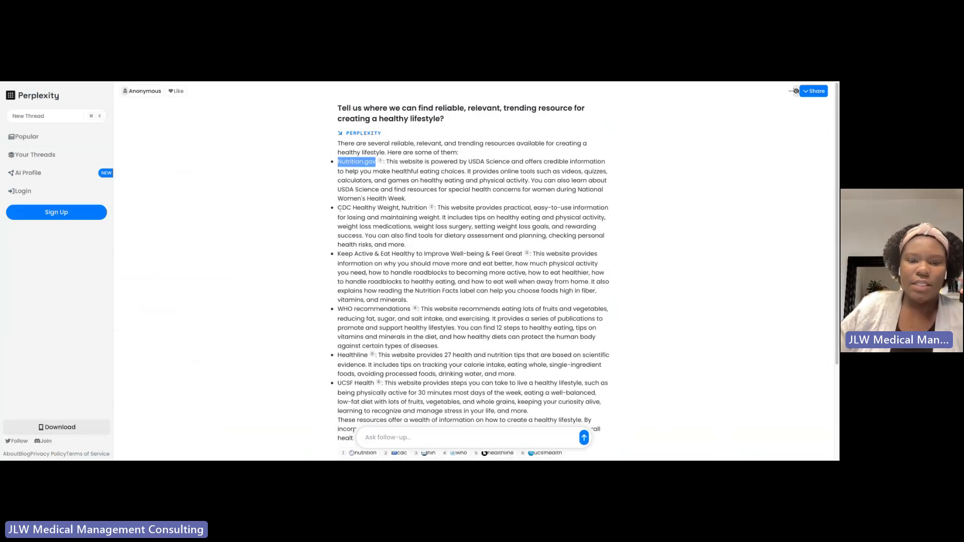
left_click_drag(340, 207, 428, 208)
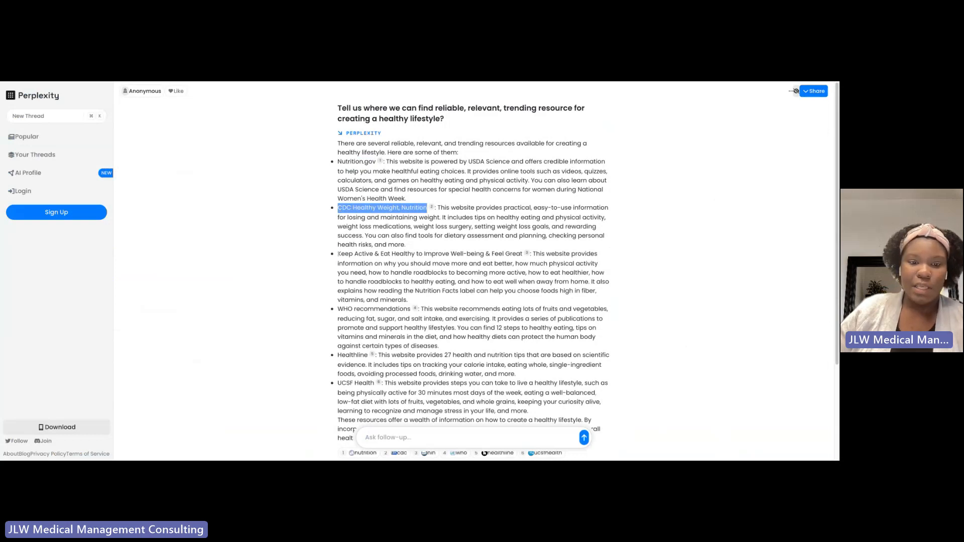
left_click_drag(338, 254, 523, 254)
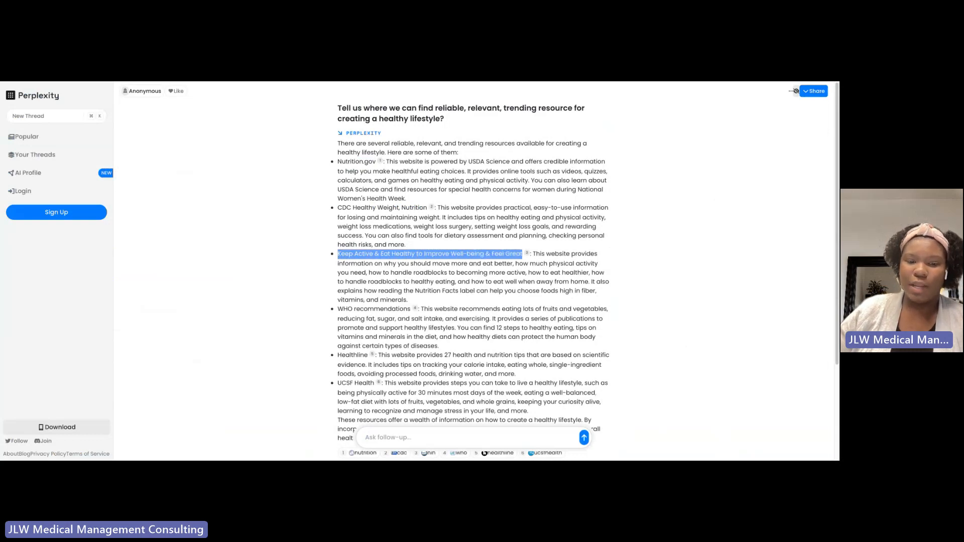
Step: Highlight WHO recommendations and UCSF Health in the healthy-lifestyle answer and review the remaining resources and related questions
left_click_drag(337, 309, 411, 309)
scroll(418, 345, "down", 1)
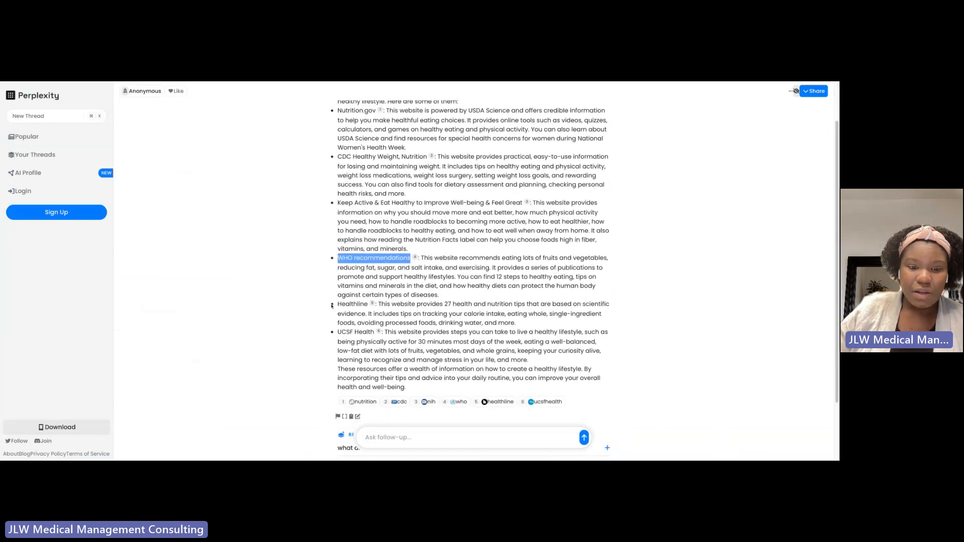
mouse_move(339, 305)
left_mouse_down()
mouse_move(375, 305)
mouse_move(356, 332)
mouse_move(377, 332)
left_mouse_up()
scroll(378, 331, "down", 2)
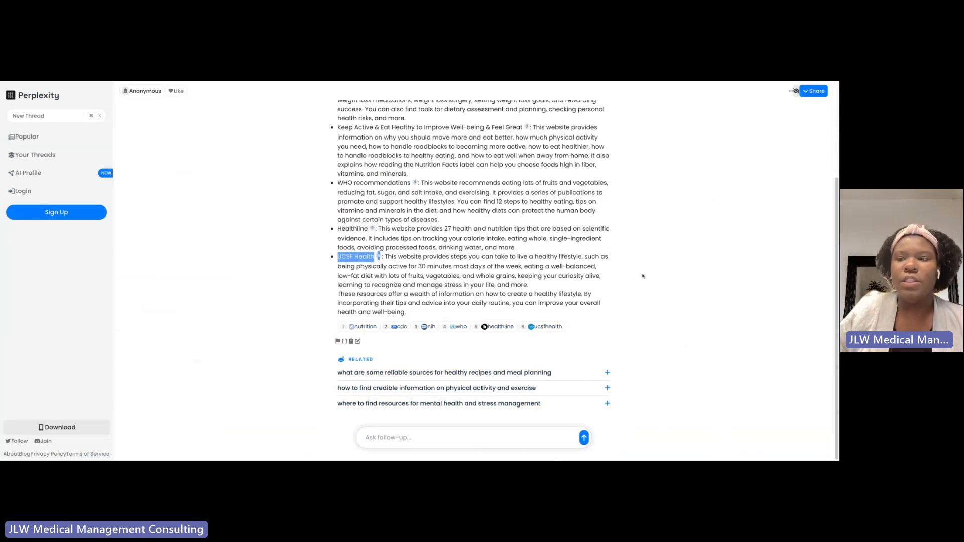
scroll(623, 261, "up", 3)
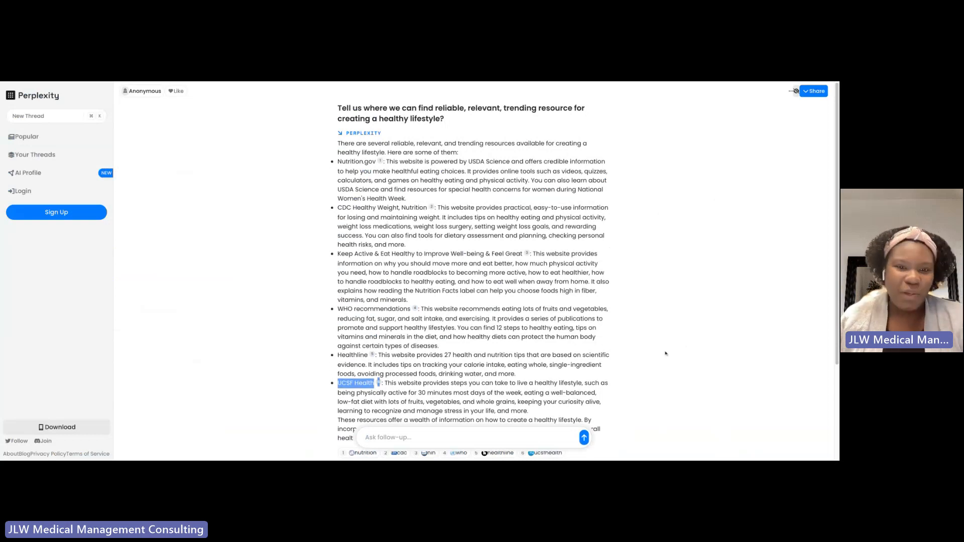
scroll(676, 312, "down", 3)
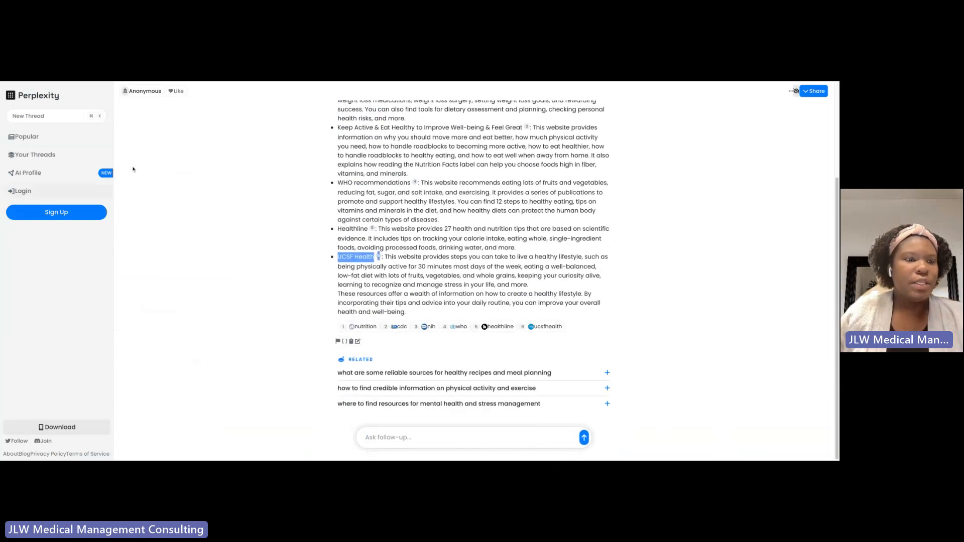
Step: Start a new thread and ask "Where can I find relaible sources for health ecconomics and improving the economy"
left_click(70, 117)
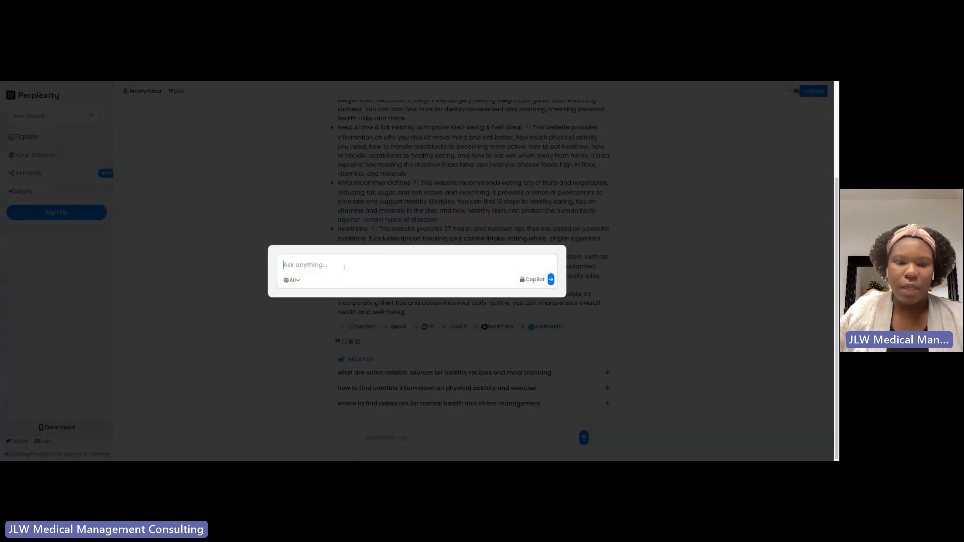
type("W")
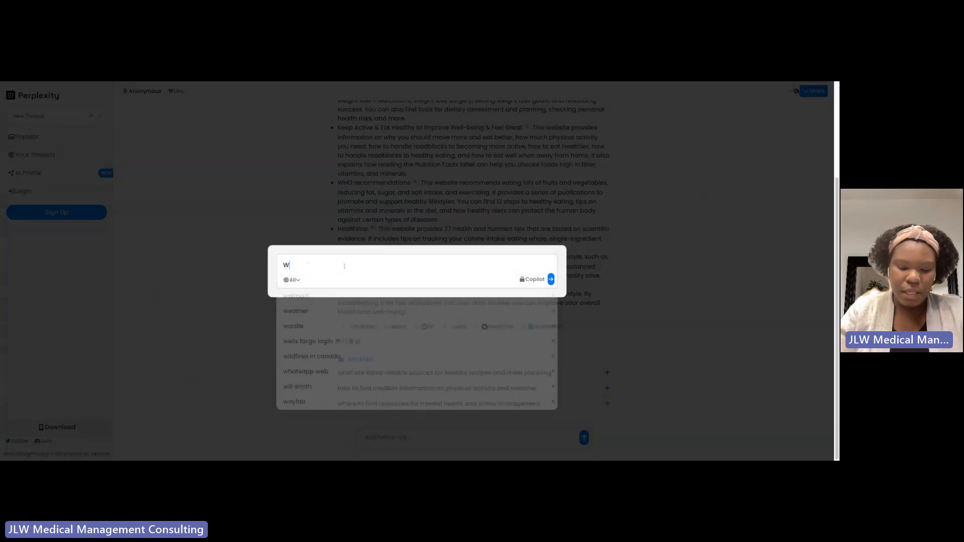
type("here can I find re")
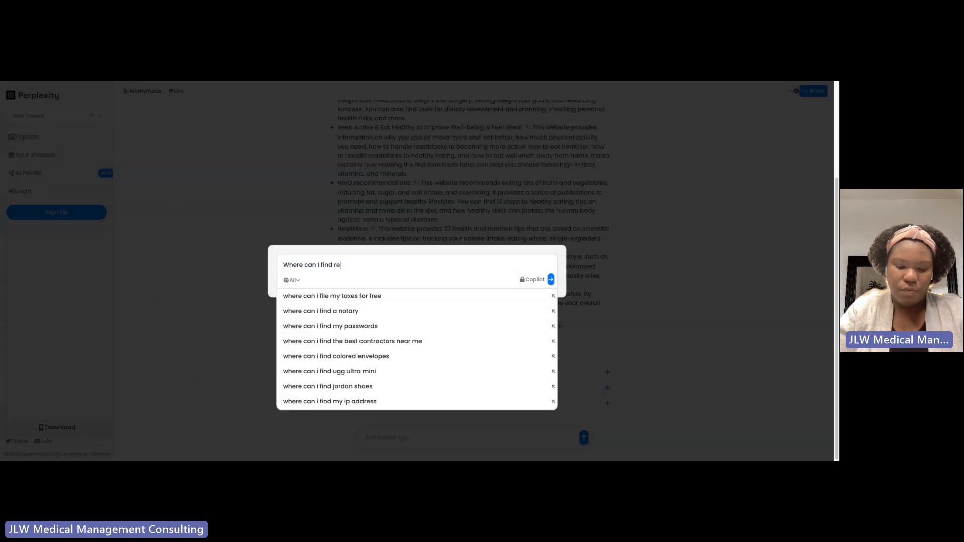
type("laible sources for health ex")
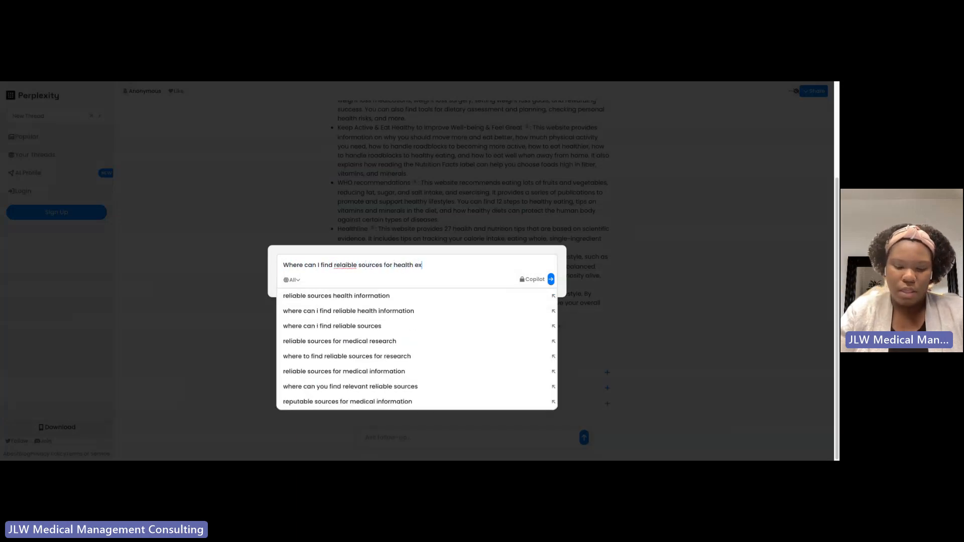
key("BackSpace")
type("cconomics andf")
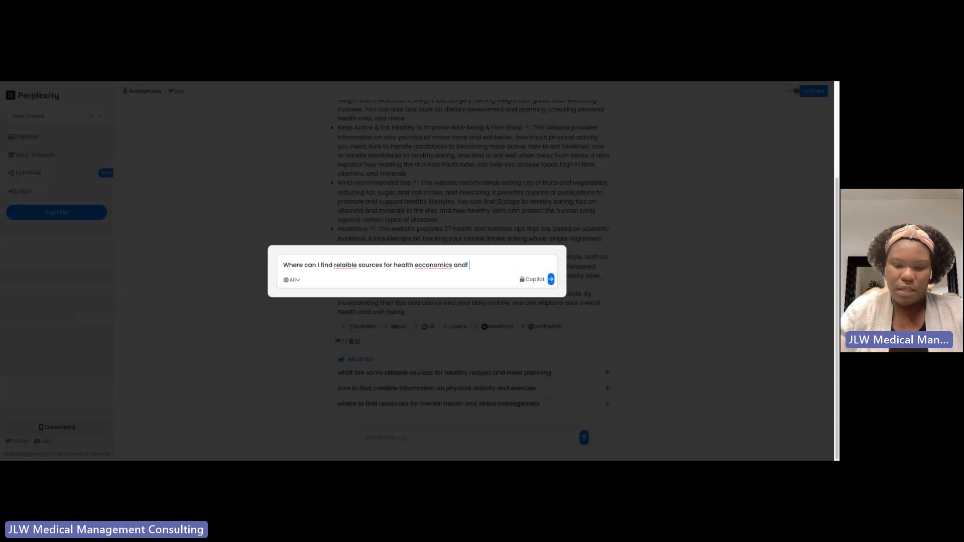
key("BackSpace")
type("improvi")
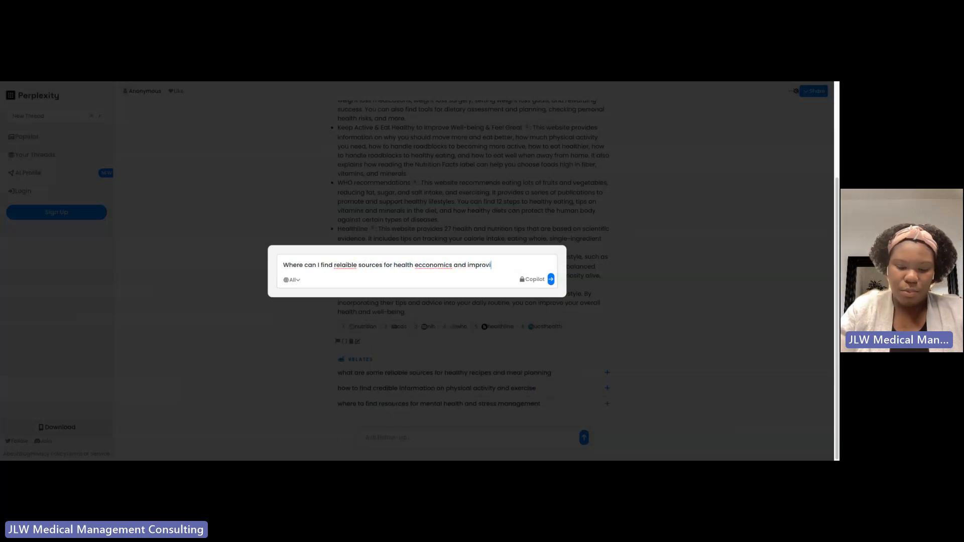
type("ng the economy")
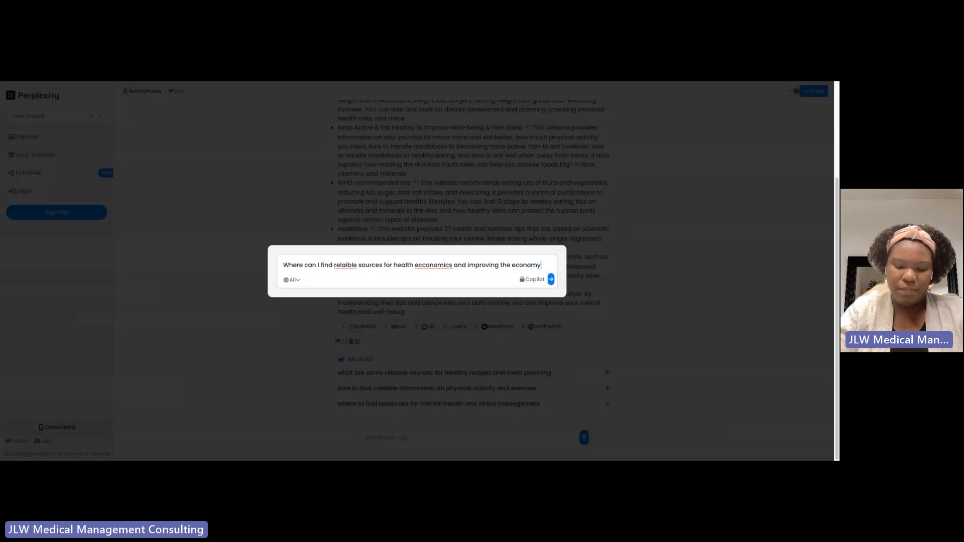
key("Return")
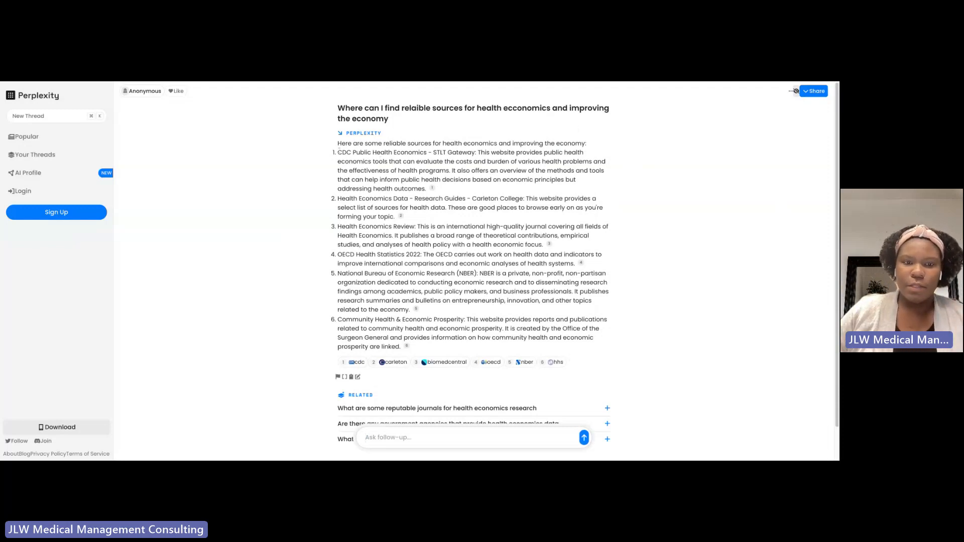
Step: Highlight each of the six source names in turn, from CDC Public Health Economics to Community Health & Economic Prosperity, and review the related questions
left_click_drag(338, 152, 427, 152)
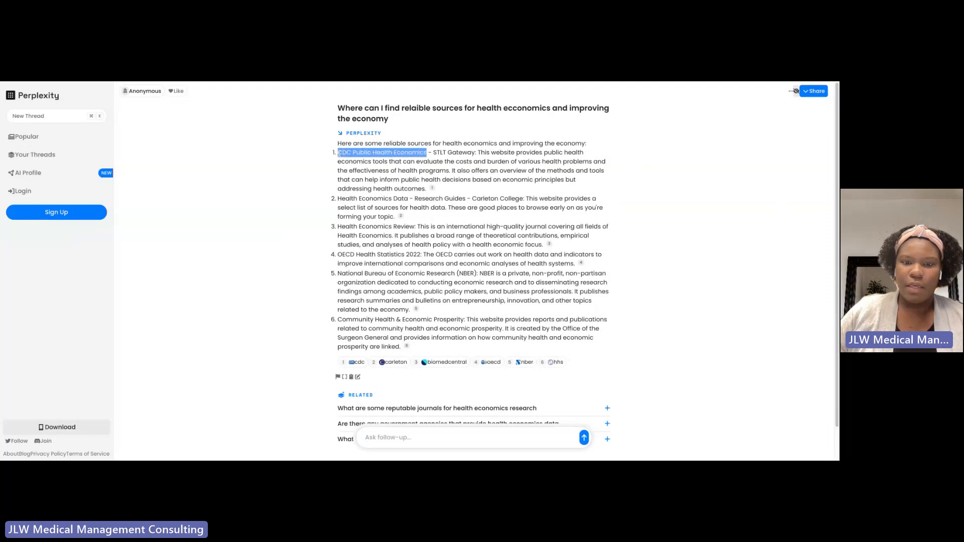
left_click_drag(339, 199, 410, 198)
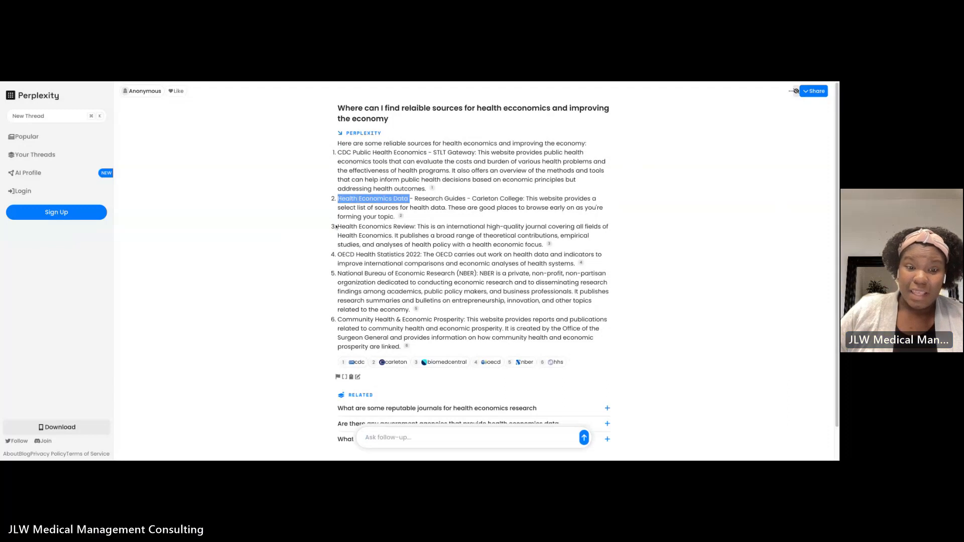
left_click_drag(338, 226, 416, 227)
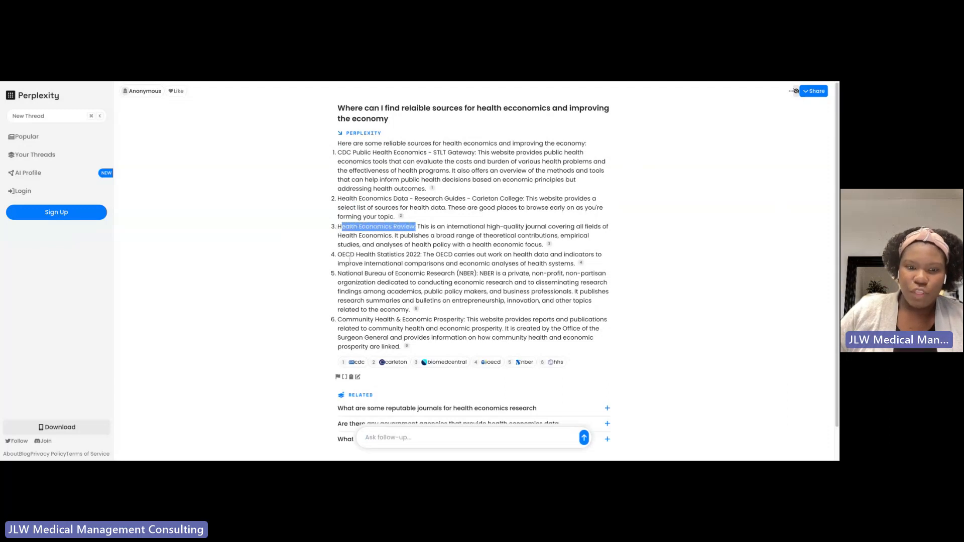
left_click_drag(339, 254, 421, 254)
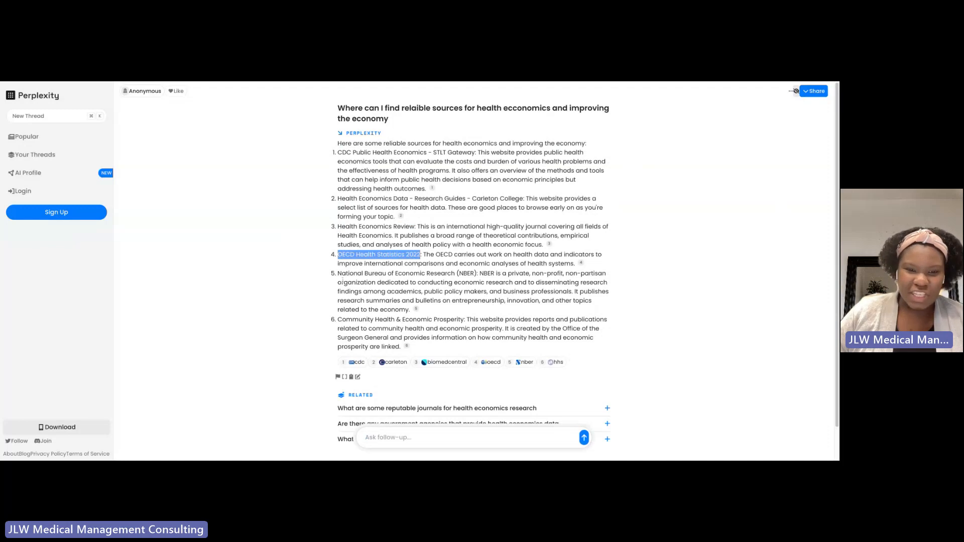
left_click_drag(339, 273, 457, 274)
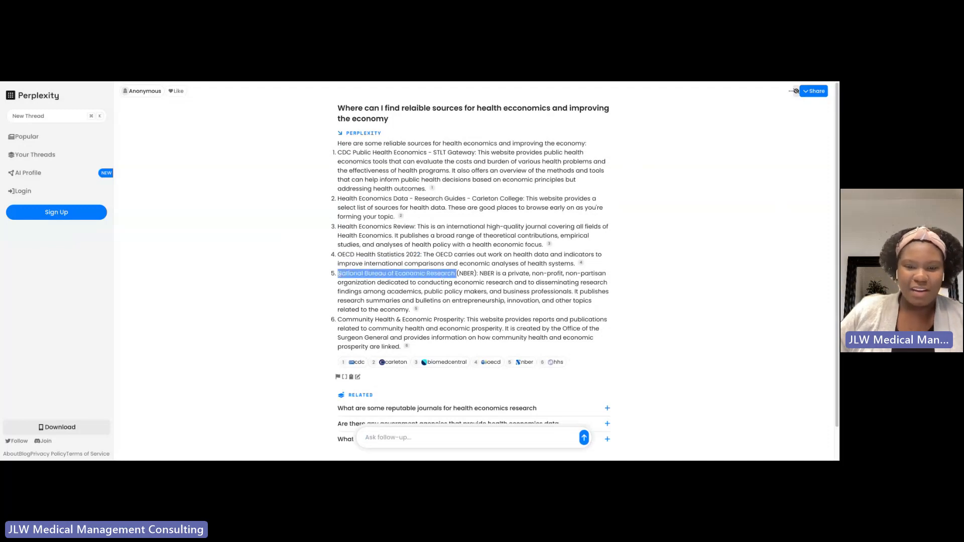
left_click_drag(339, 320, 466, 320)
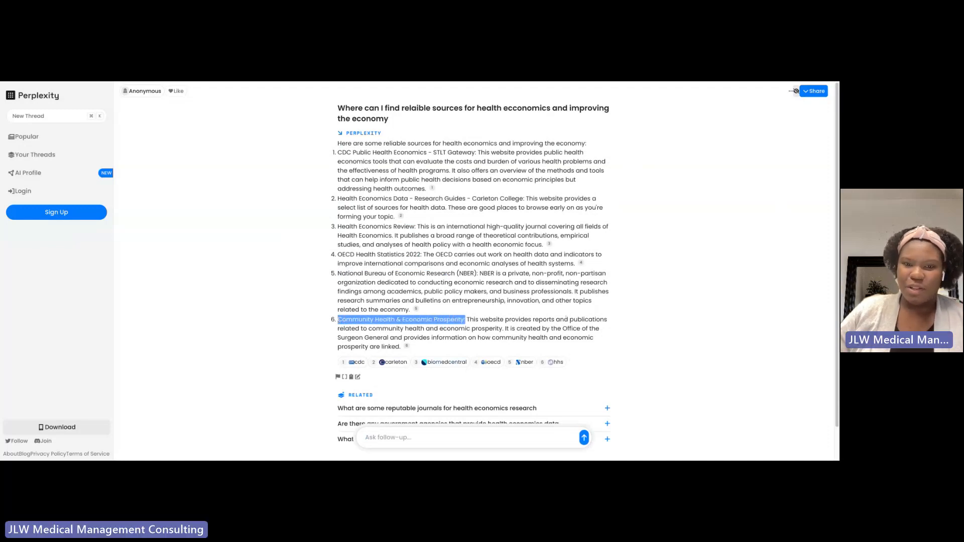
scroll(390, 364, "down", 1)
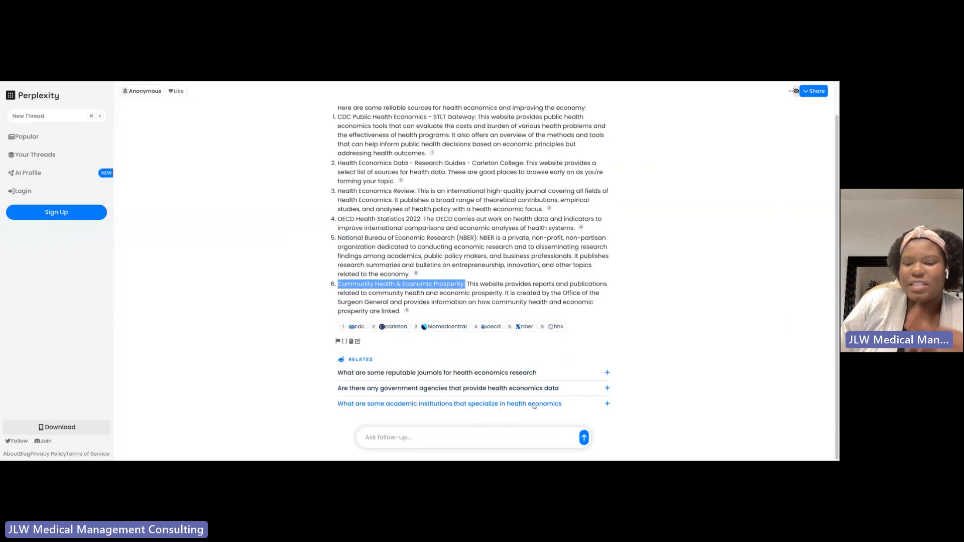
scroll(602, 207, "up", 1)
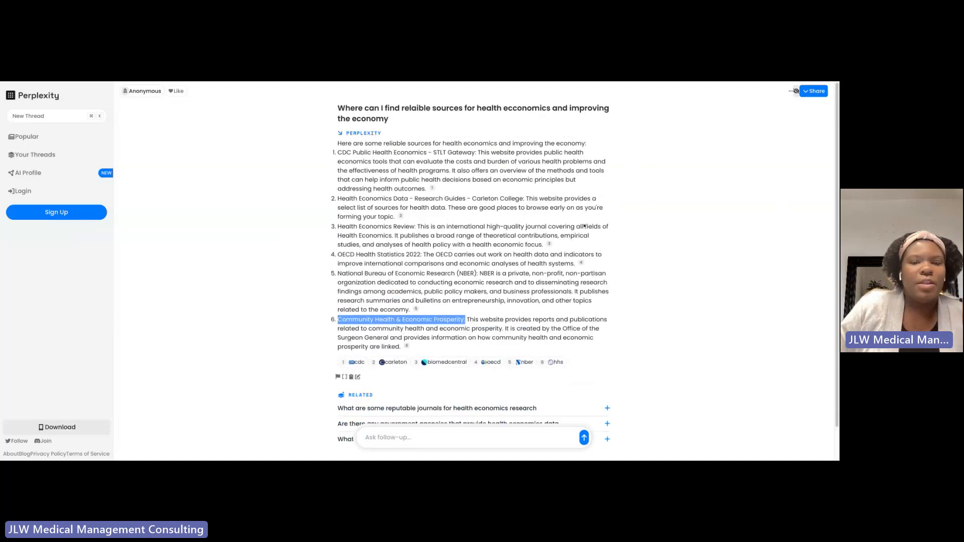
Step: Ask in a new thread "Where Can I find some data on mental health access and innovative programs to comabt this crisis?"
left_click(30, 116)
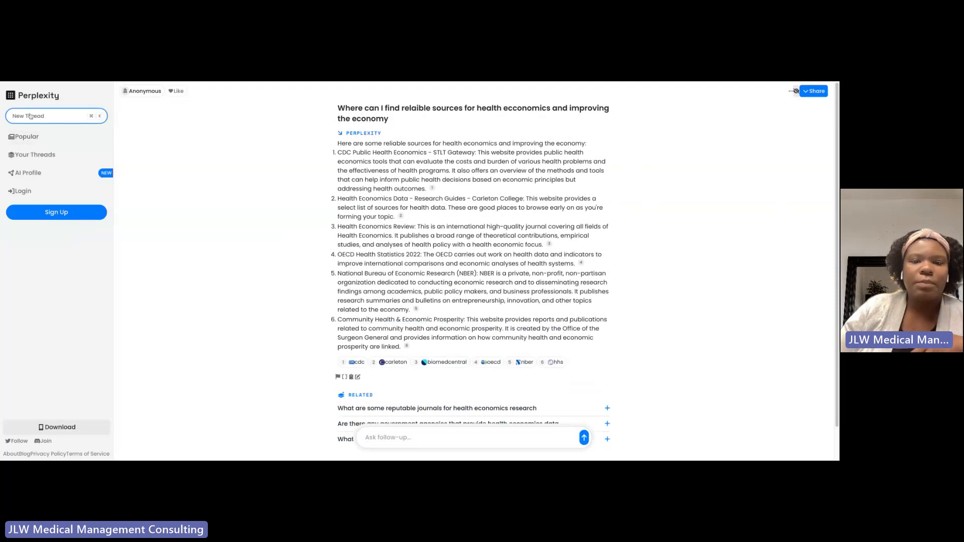
type("Wgere")
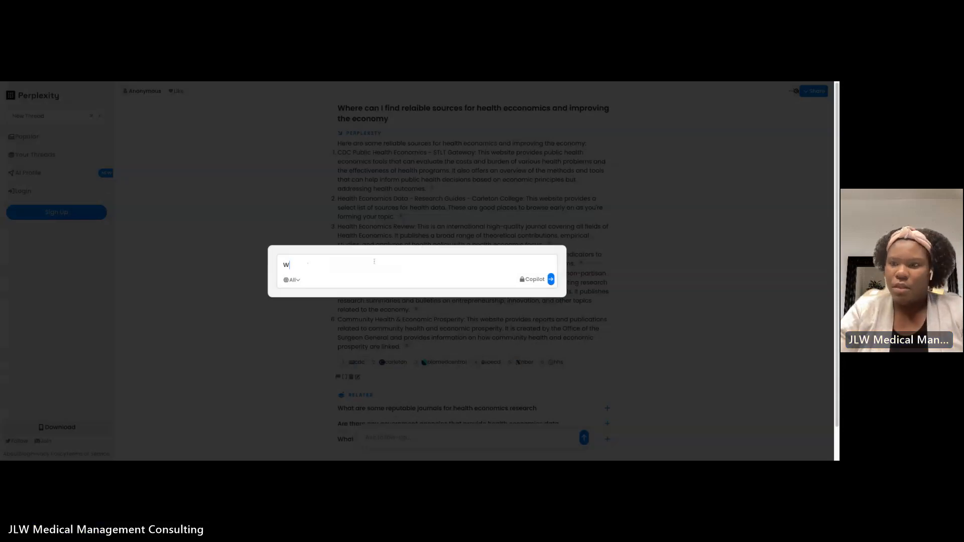
key("BackSpace")
key("BackSpace")
key("BackSpace")
key("BackSpace")
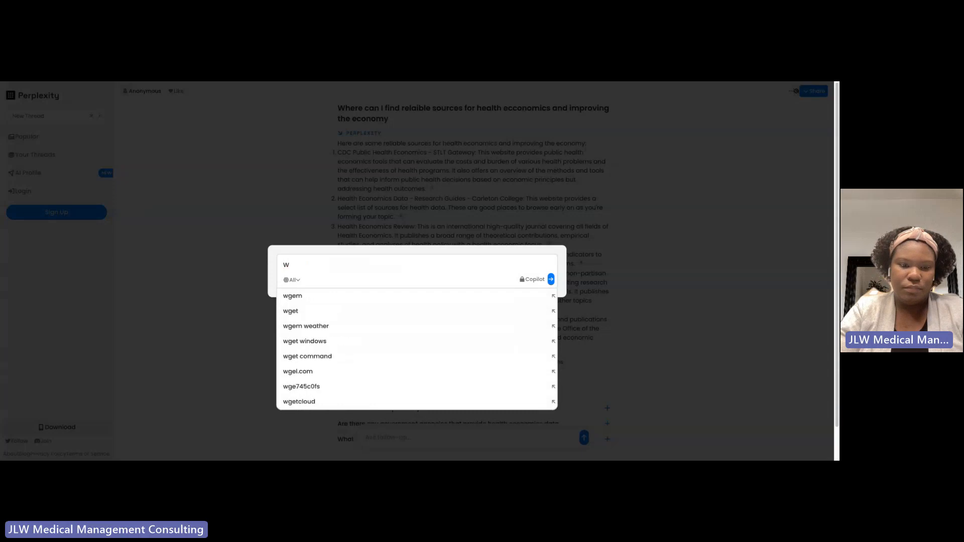
type("here ")
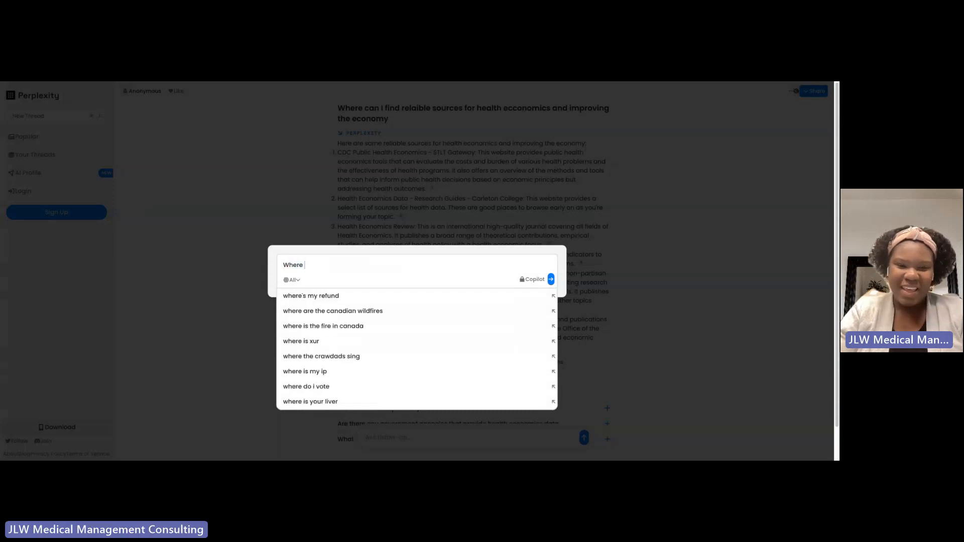
type("Can I find some ")
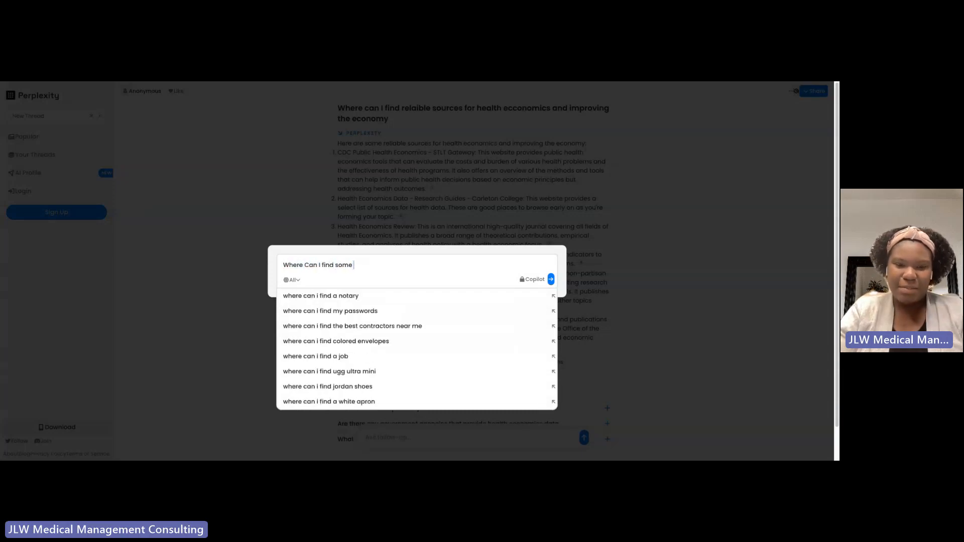
type("data on ")
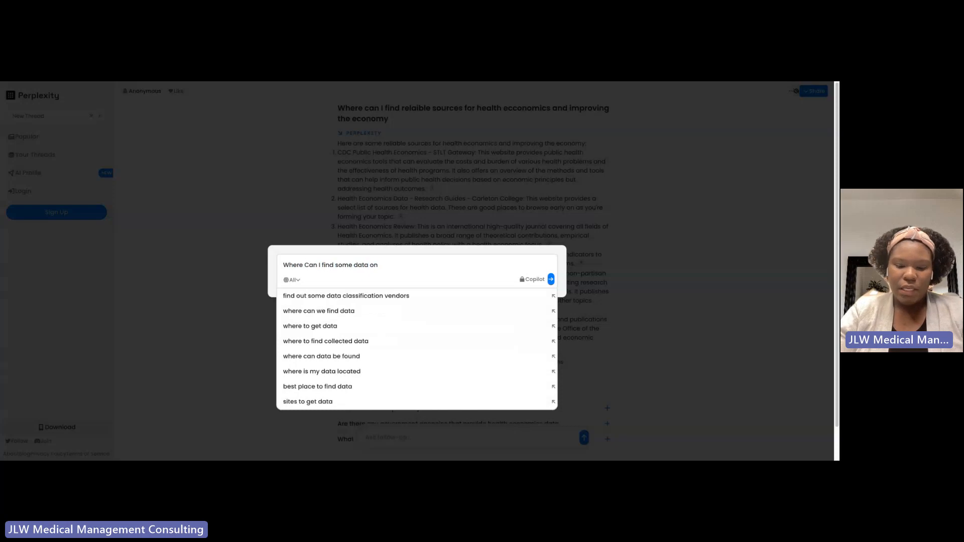
type("mental health ")
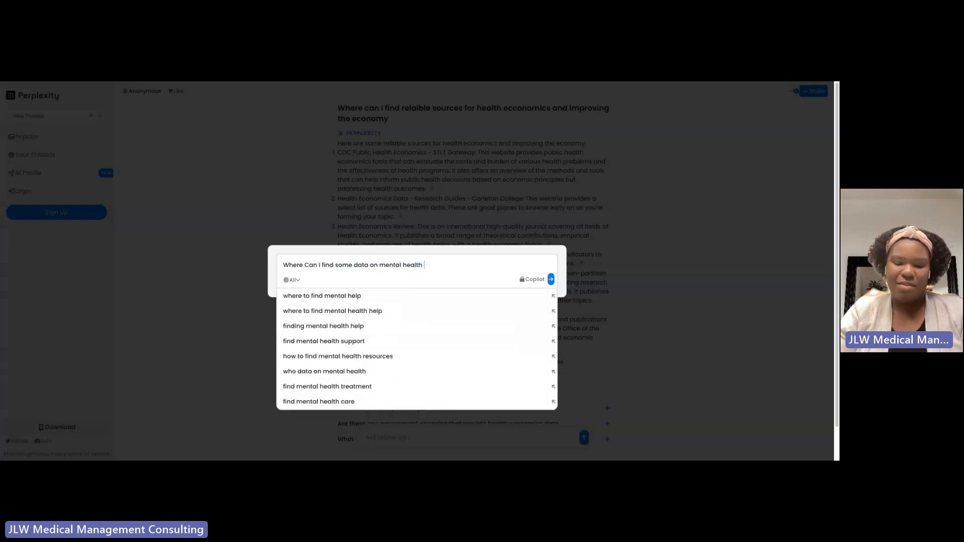
type("access and inn")
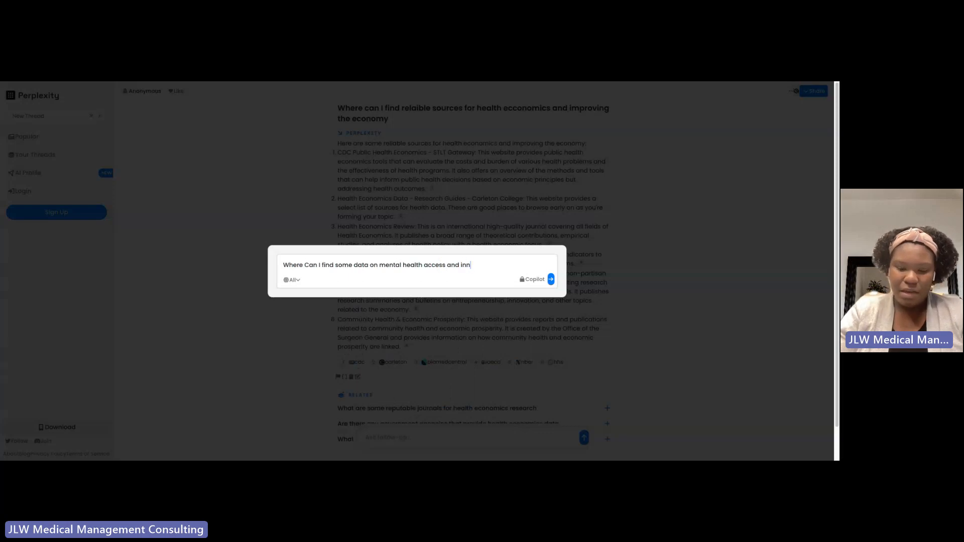
type("iovative programs")
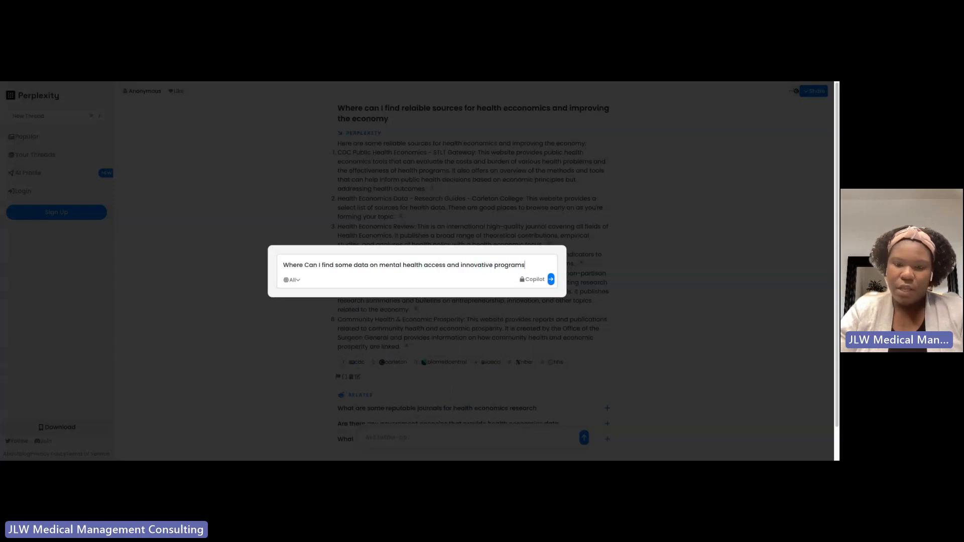
type(" to comabt thi")
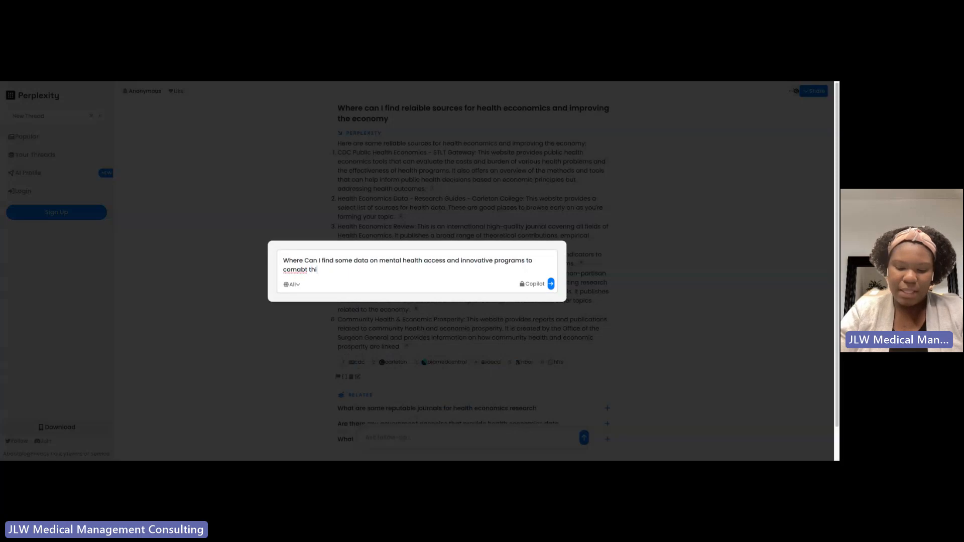
type("s cri")
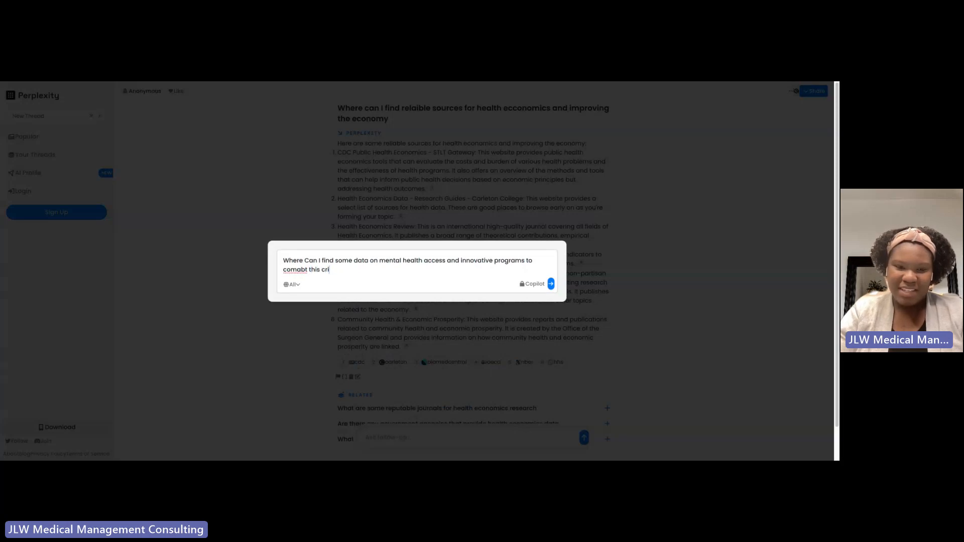
type("ssis?")
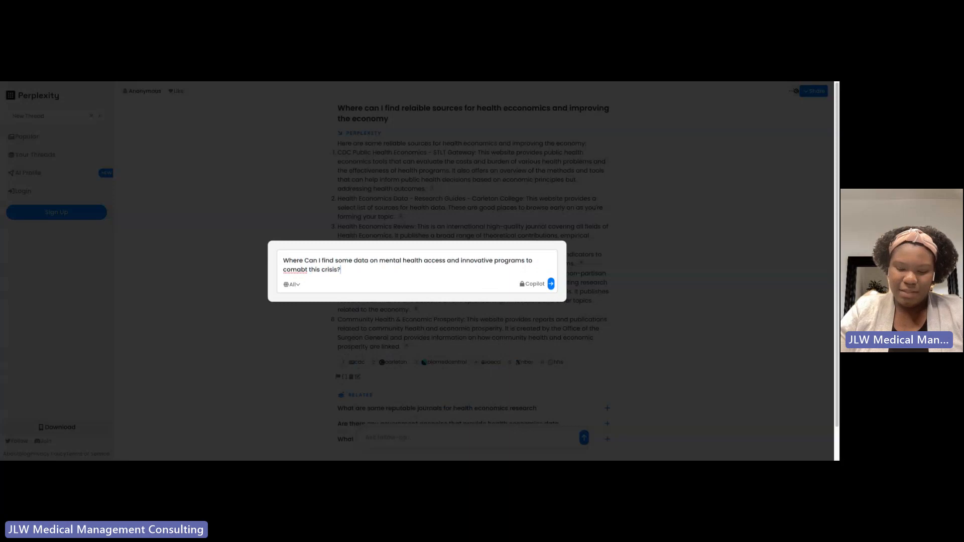
key("Return")
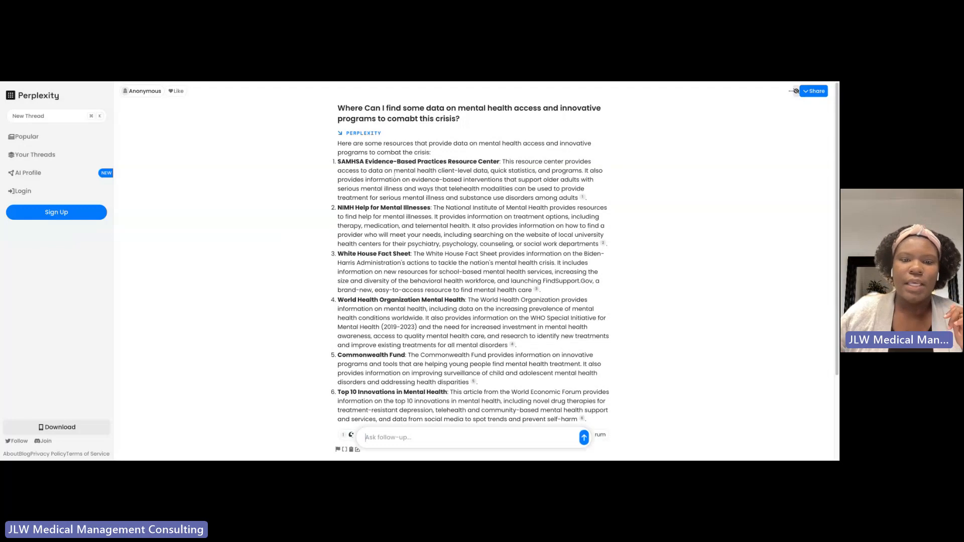
Step: Highlight the SAMHSA resource center, NIMH Help for Mental Illnesses and The National Institute of Mental Health, and read the rest of the answer
left_click_drag(339, 162, 504, 162)
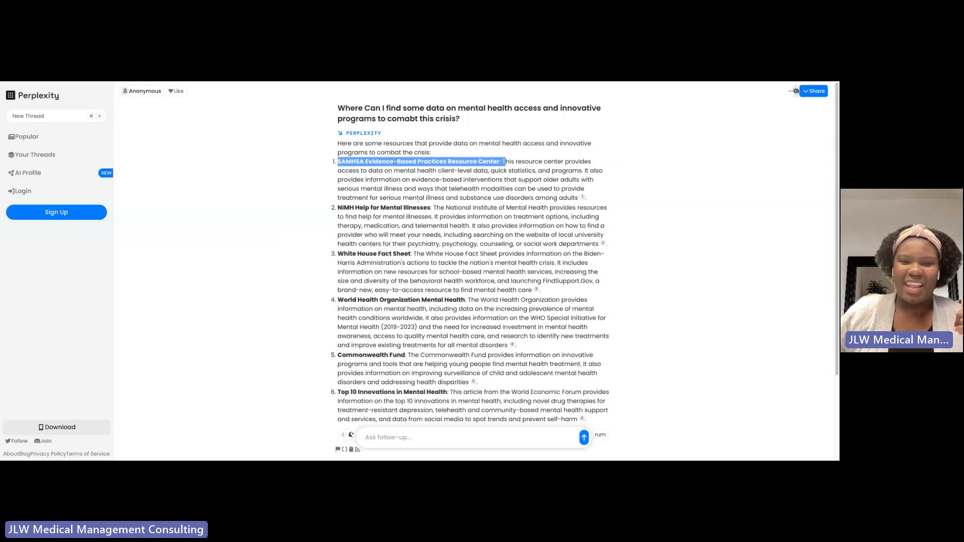
left_click_drag(338, 208, 431, 208)
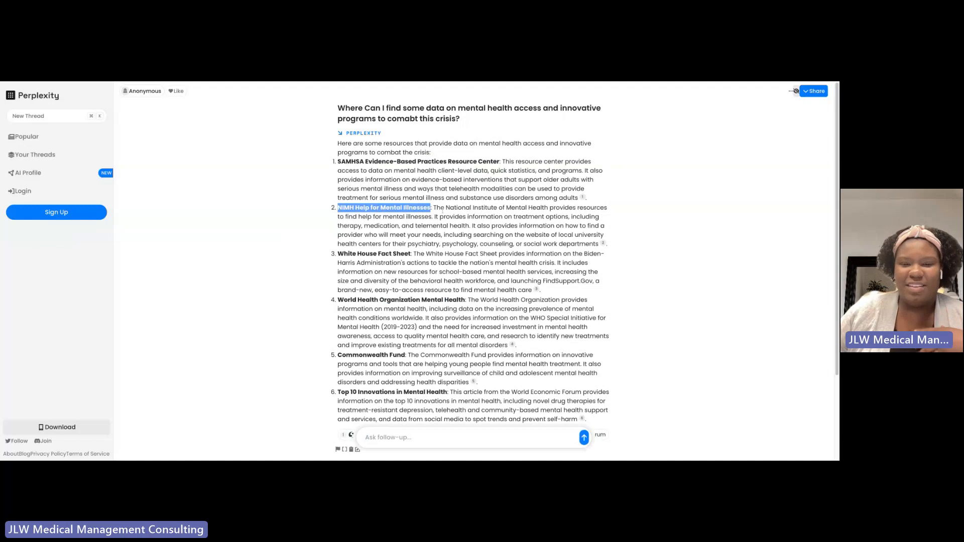
left_click(435, 207)
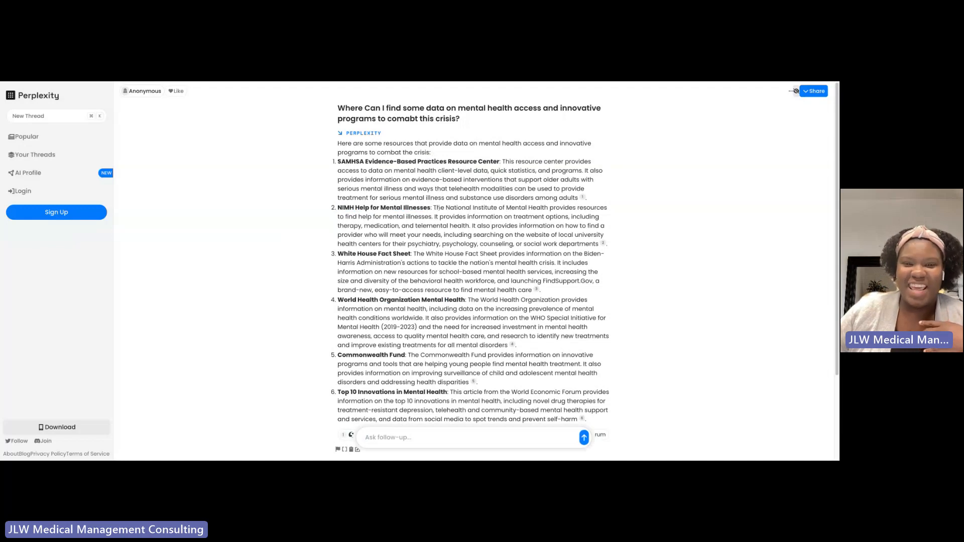
left_click_drag(433, 207, 550, 208)
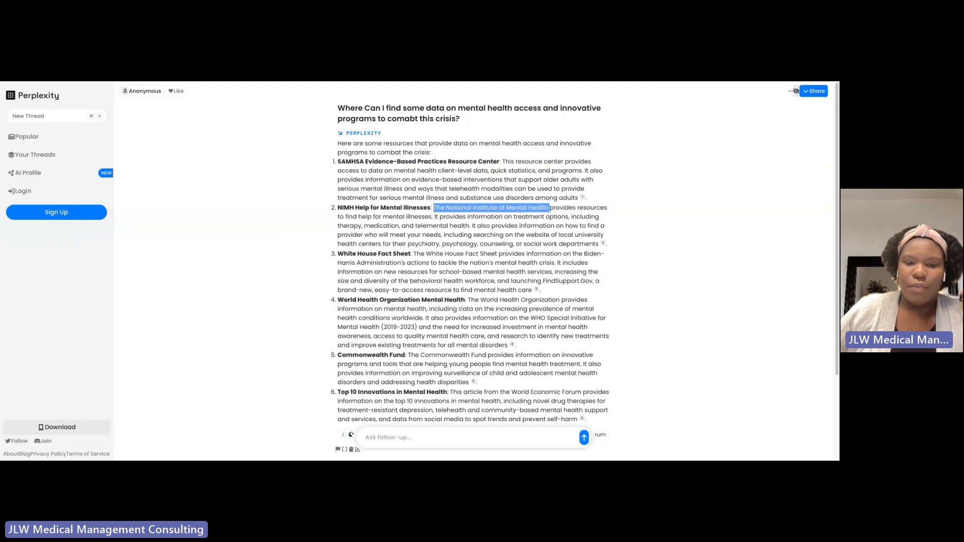
scroll(400, 355, "down", 1)
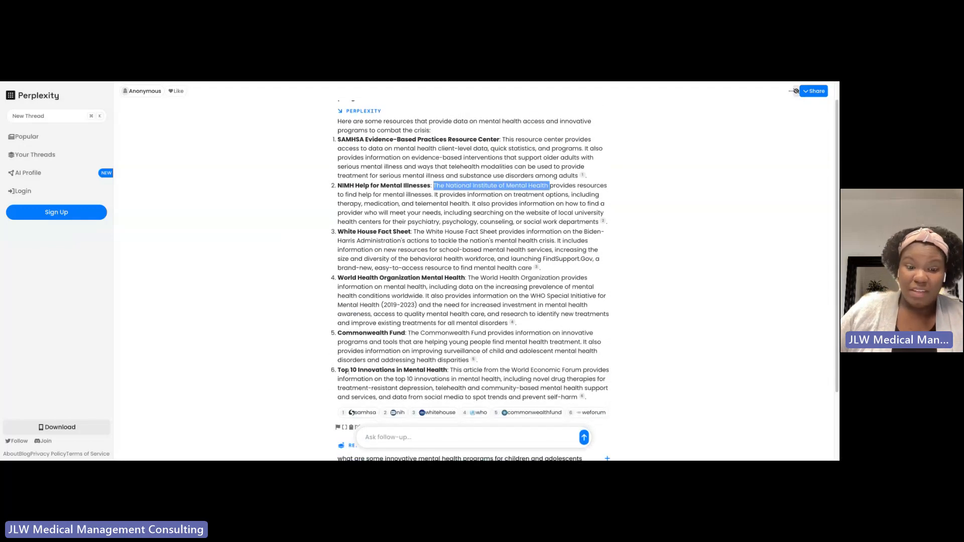
scroll(427, 368, "down", 2)
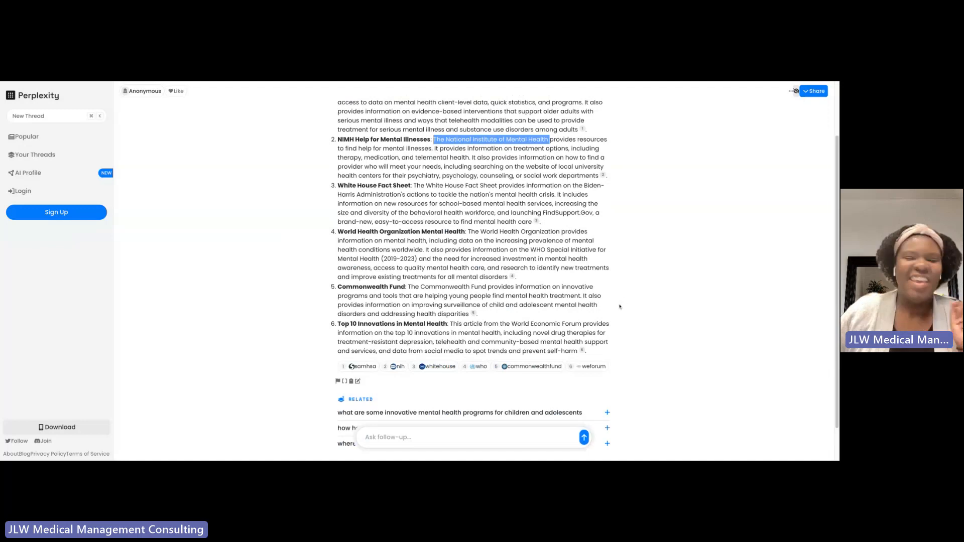
scroll(617, 317, "down", 2)
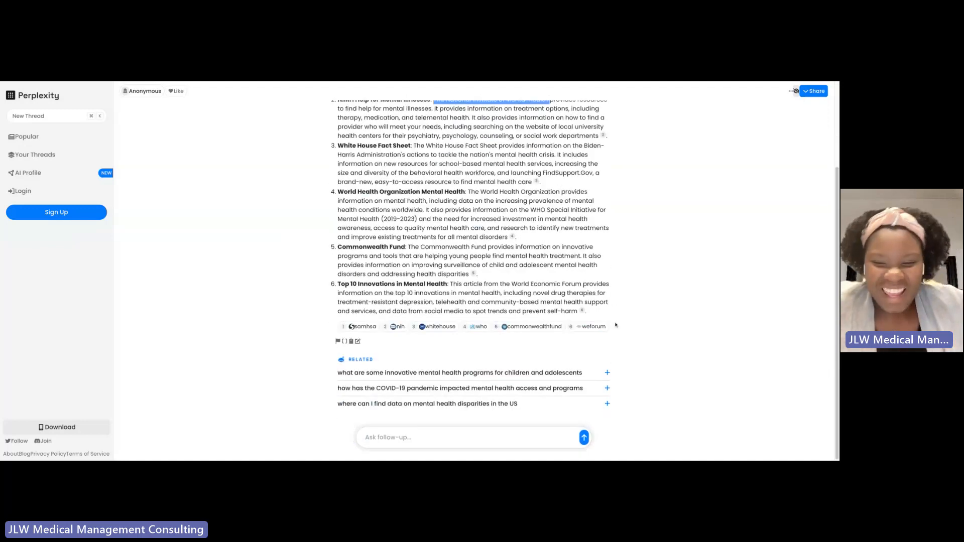